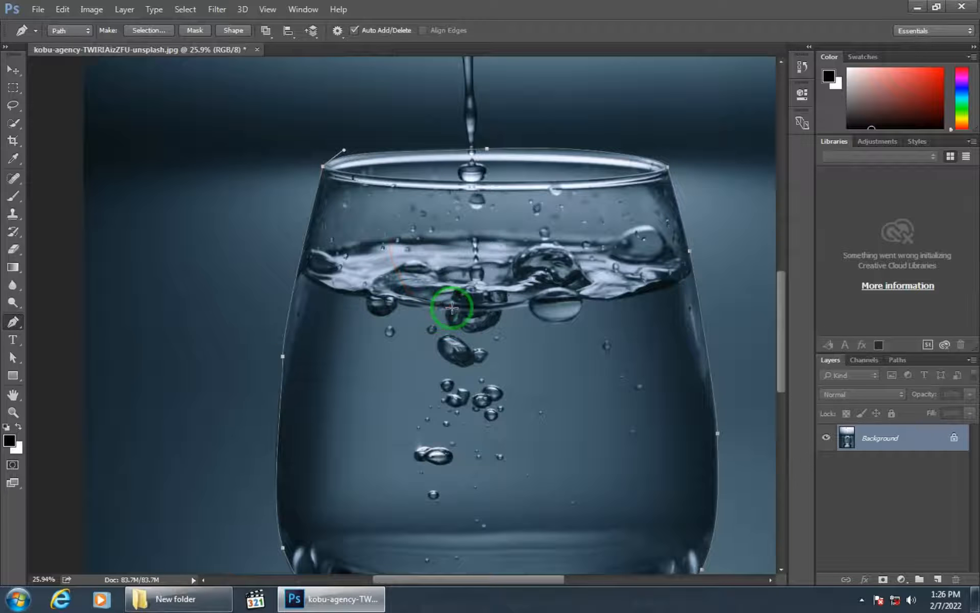
# Step: Convert the glass path to a new selection with 0 px feather and copy the glass onto its own layer
pyautogui.rightClick(455, 301)
pyautogui.click(502, 238)
pyautogui.click(563, 170)
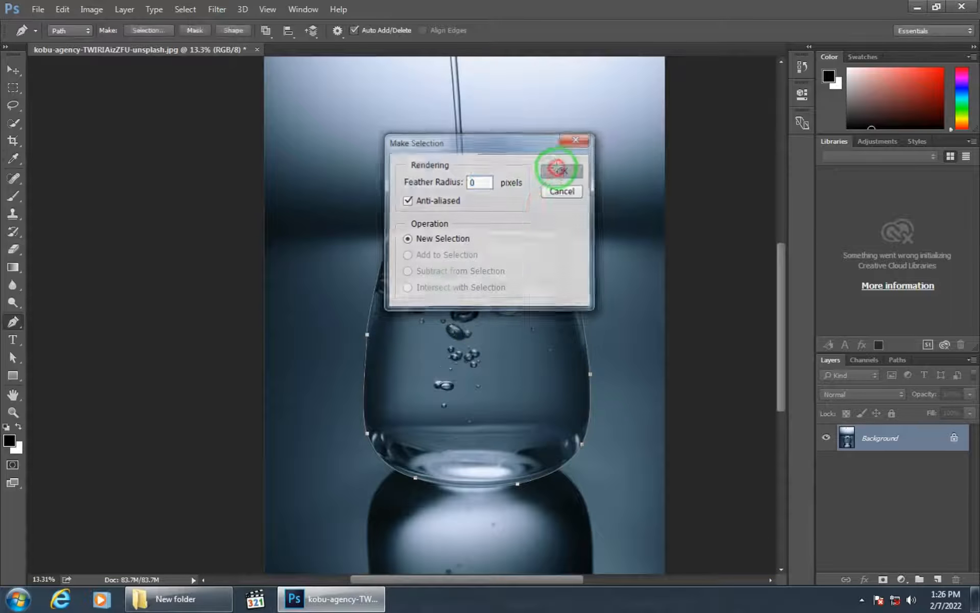
pyautogui.click(15, 127)
pyautogui.rightClick(433, 321)
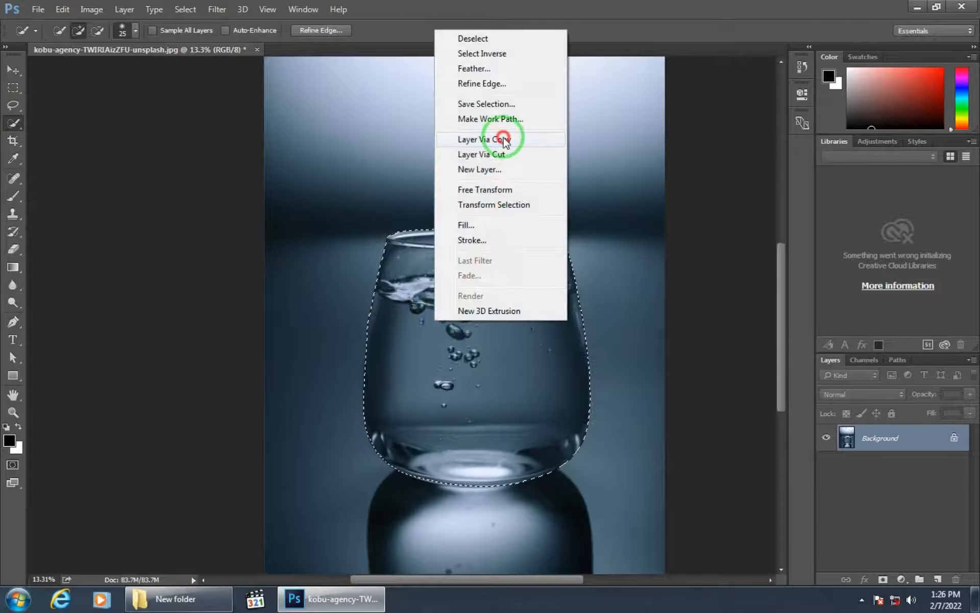
pyautogui.click(503, 138)
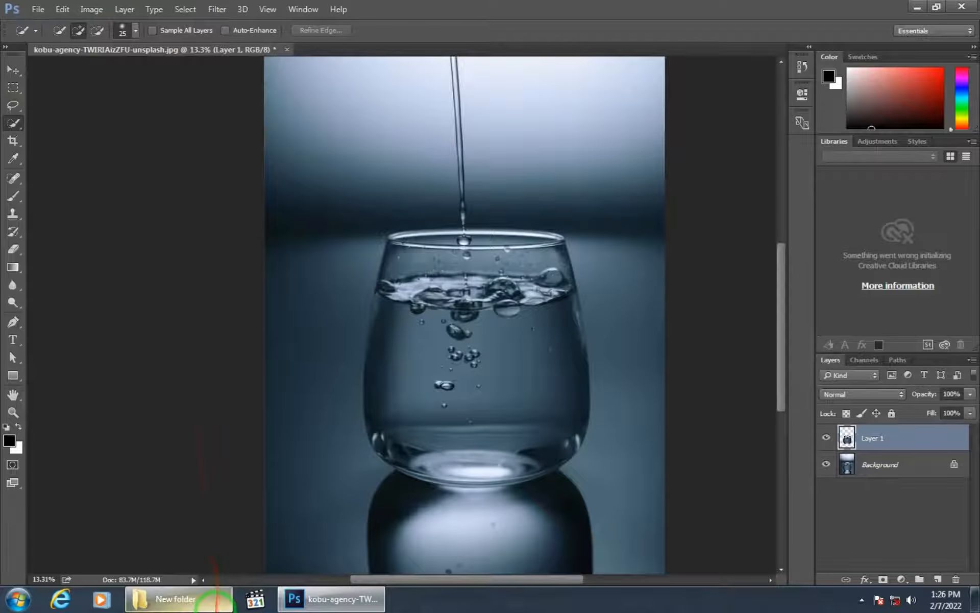
# Step: Open furniture_pack_02_png_by_ecathe_d388amc-fullview.png, select the marble-topped table and paste it into the glass image
pyautogui.click(217, 600)
pyautogui.moveTo(376, 128); pyautogui.dragTo(469, 51)
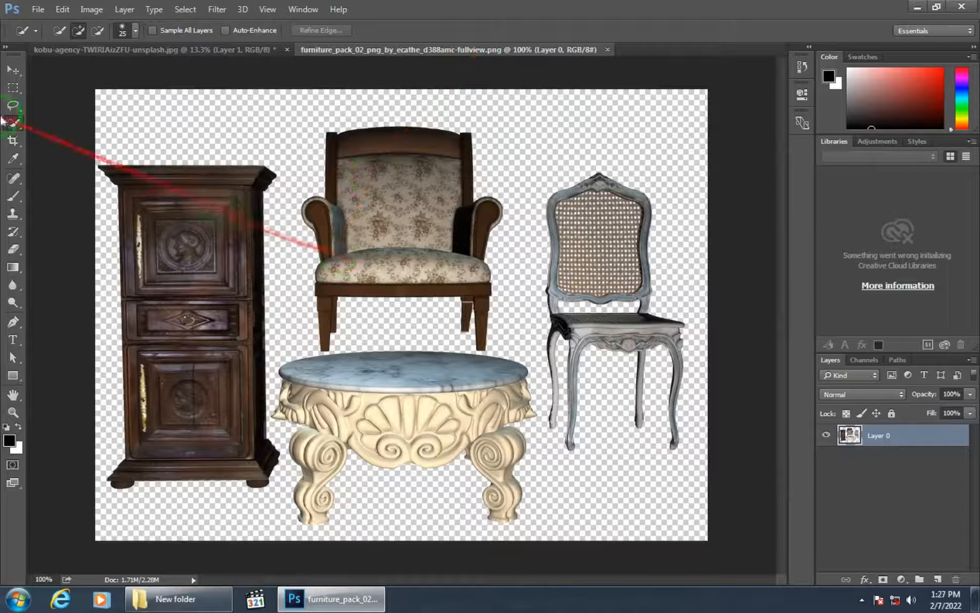
pyautogui.moveTo(284, 393)
pyautogui.mouseDown()
pyautogui.moveTo(357, 449)
pyautogui.moveTo(322, 497)
pyautogui.moveTo(308, 390)
pyautogui.moveTo(470, 398)
pyautogui.moveTo(499, 420)
pyautogui.moveTo(504, 467)
pyautogui.moveTo(440, 398)
pyautogui.mouseUp()
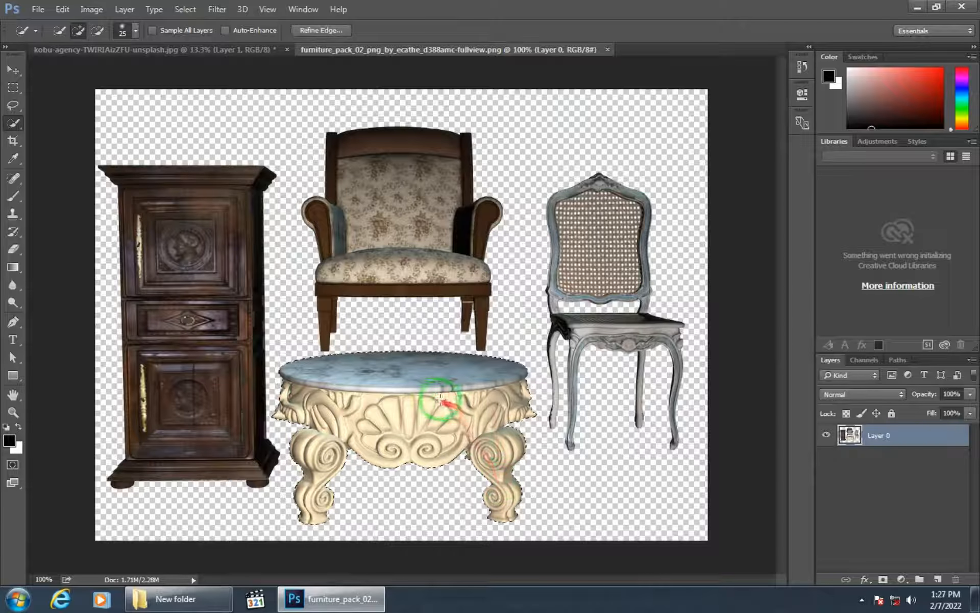
pyautogui.click(220, 51)
pyautogui.hotkey('ctrl', 'v')
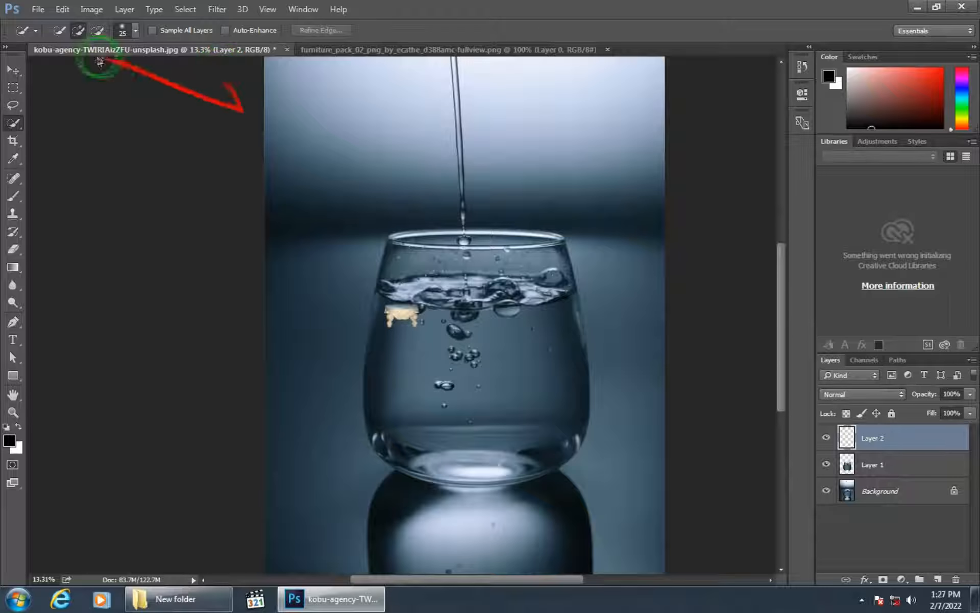
# Step: Place the table on the bottom of the glass and scale it to about 165% width and 199% height
pyautogui.click(21, 79)
pyautogui.moveTo(411, 315); pyautogui.dragTo(436, 428)
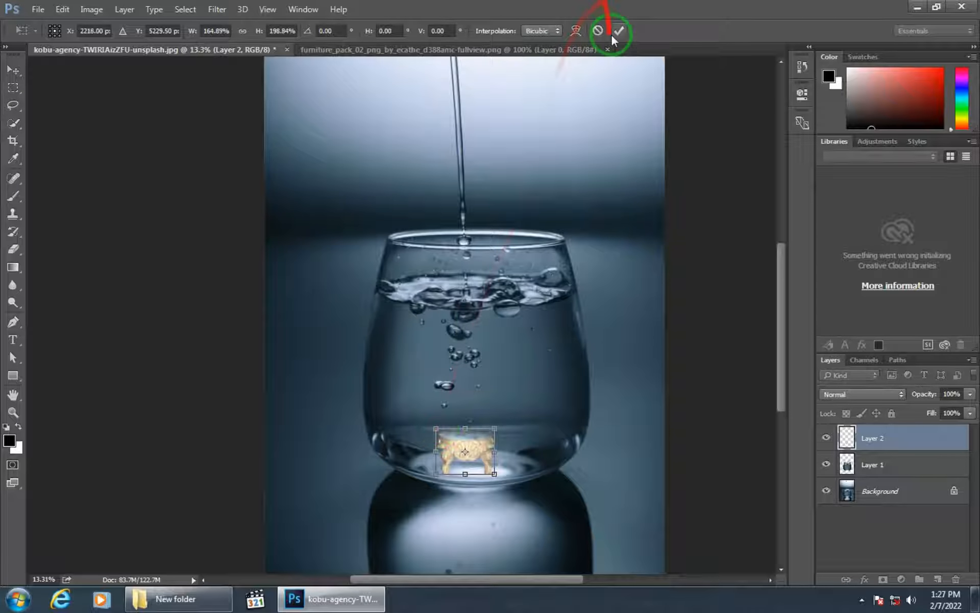
pyautogui.click(618, 31)
# Step: Erase the lower ends of both table legs using a soft 68 px eraser with 0% hardness
pyautogui.scroll(6, 493, 426)
pyautogui.click(13, 249)
pyautogui.rightClick(394, 476)
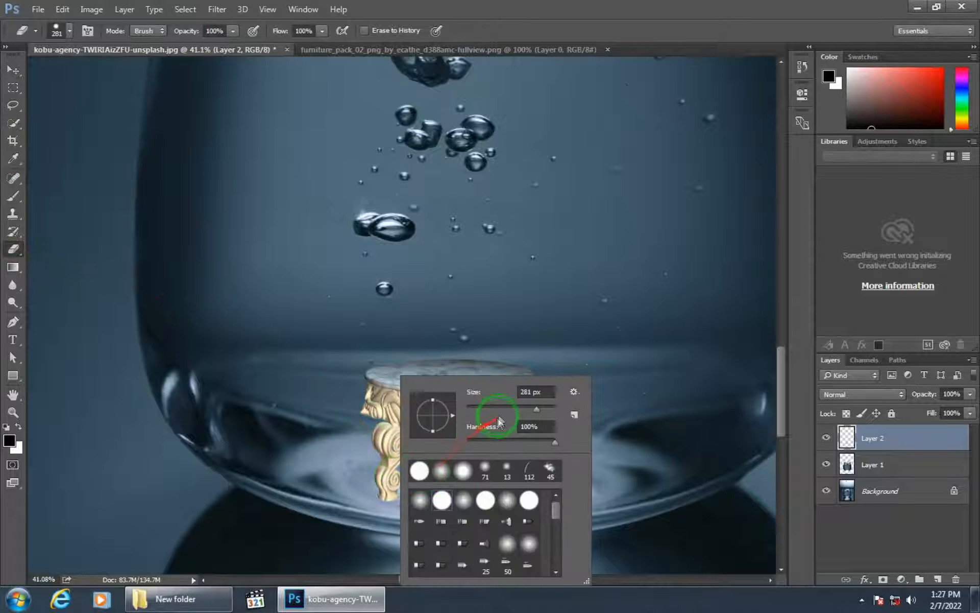
pyautogui.click(397, 486)
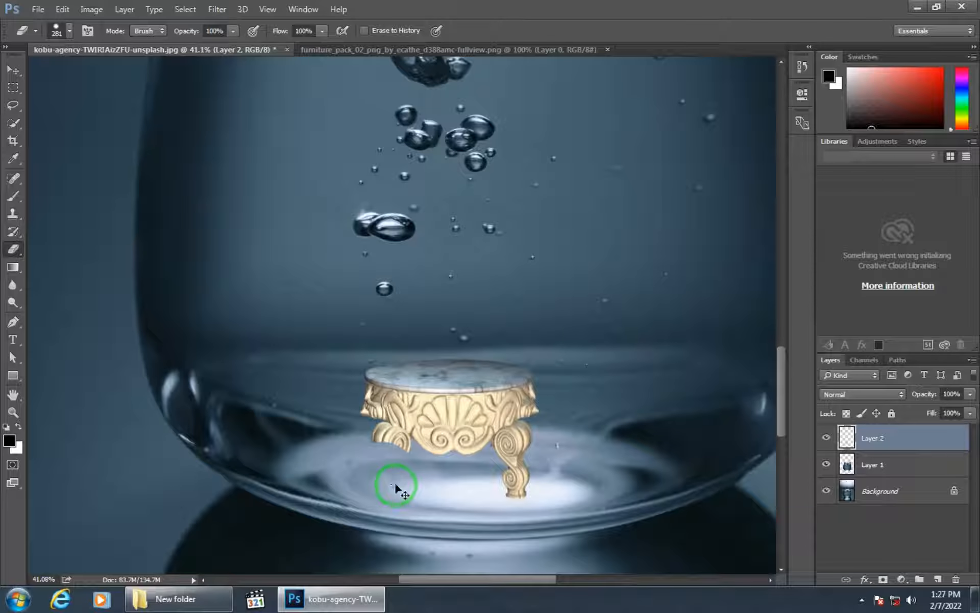
pyautogui.rightClick(448, 474)
pyautogui.click(492, 409)
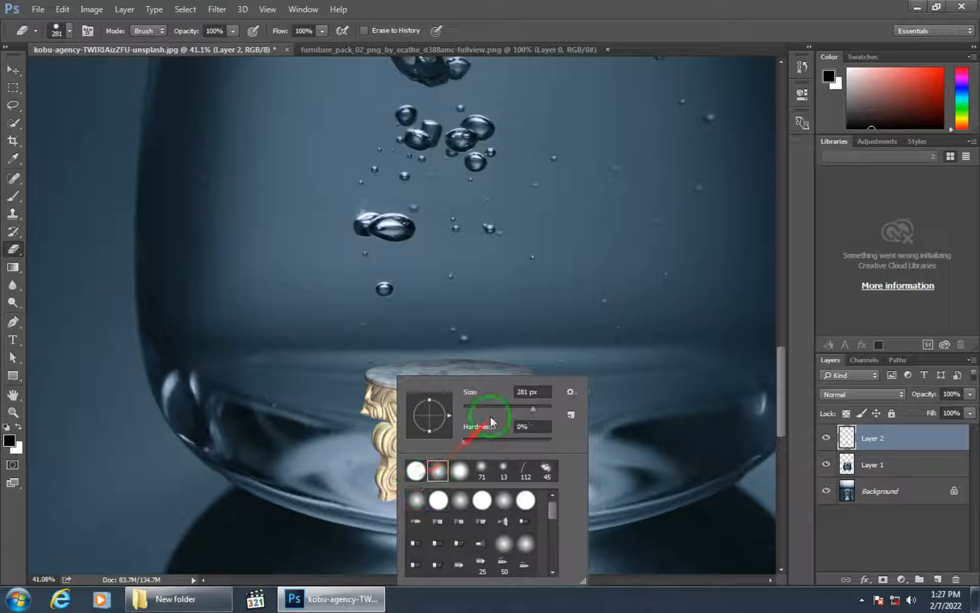
pyautogui.click(398, 494)
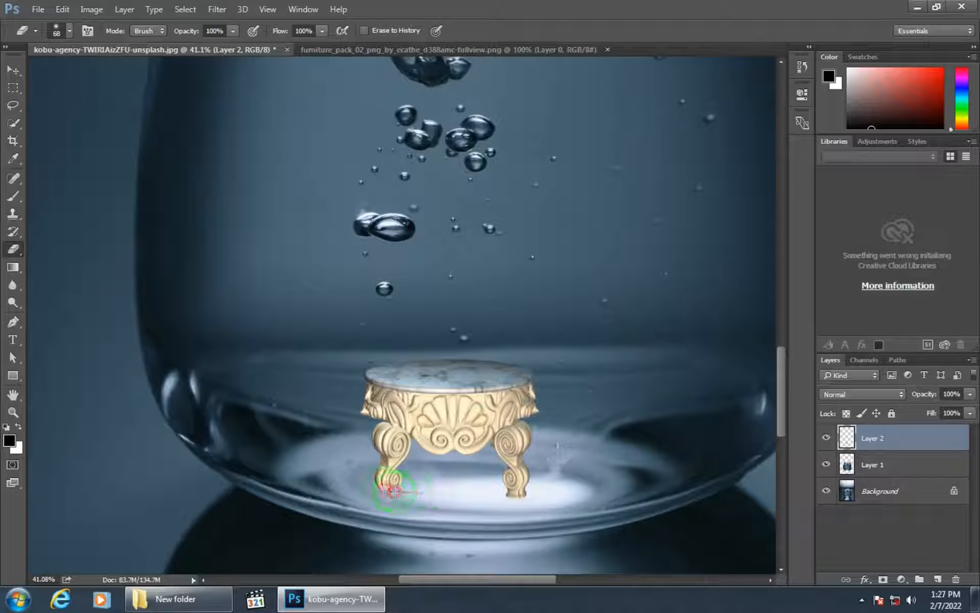
pyautogui.moveTo(468, 490)
pyautogui.mouseDown()
pyautogui.moveTo(554, 481)
pyautogui.moveTo(506, 479)
pyautogui.moveTo(549, 473)
pyautogui.moveTo(491, 479)
pyautogui.moveTo(537, 495)
pyautogui.moveTo(427, 494)
pyautogui.mouseUp()
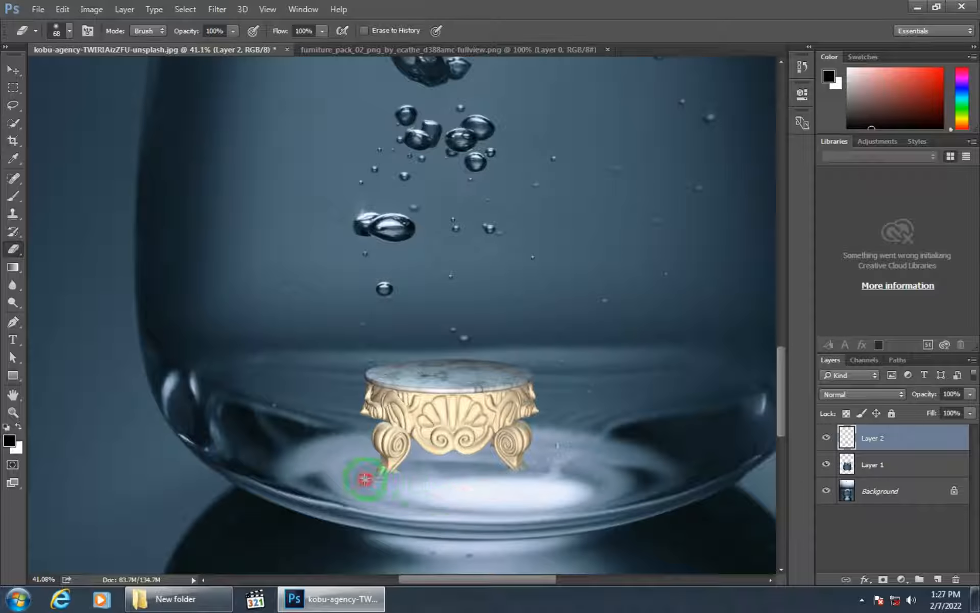
# Step: Shift the table to the middle of the glass base and stretch its height to about 108%
pyautogui.click(12, 69)
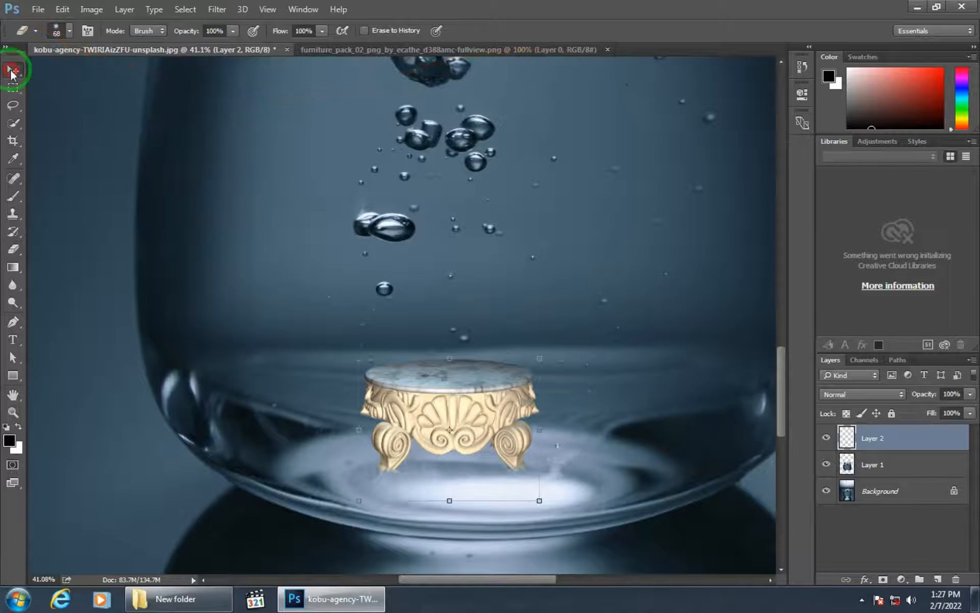
pyautogui.moveTo(448, 392); pyautogui.dragTo(492, 424)
pyautogui.scroll(-5, 493, 439)
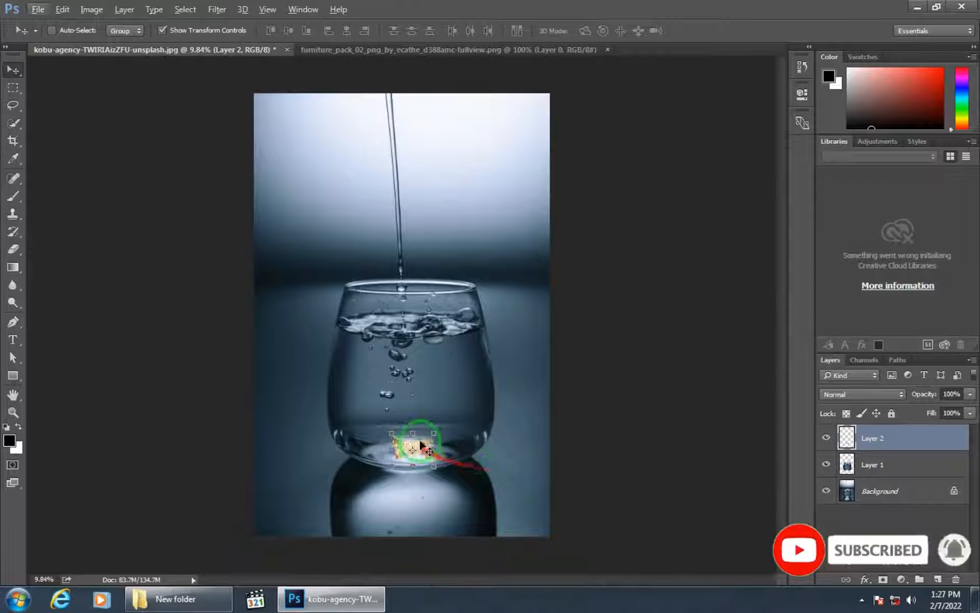
pyautogui.moveTo(414, 436); pyautogui.dragTo(414, 432)
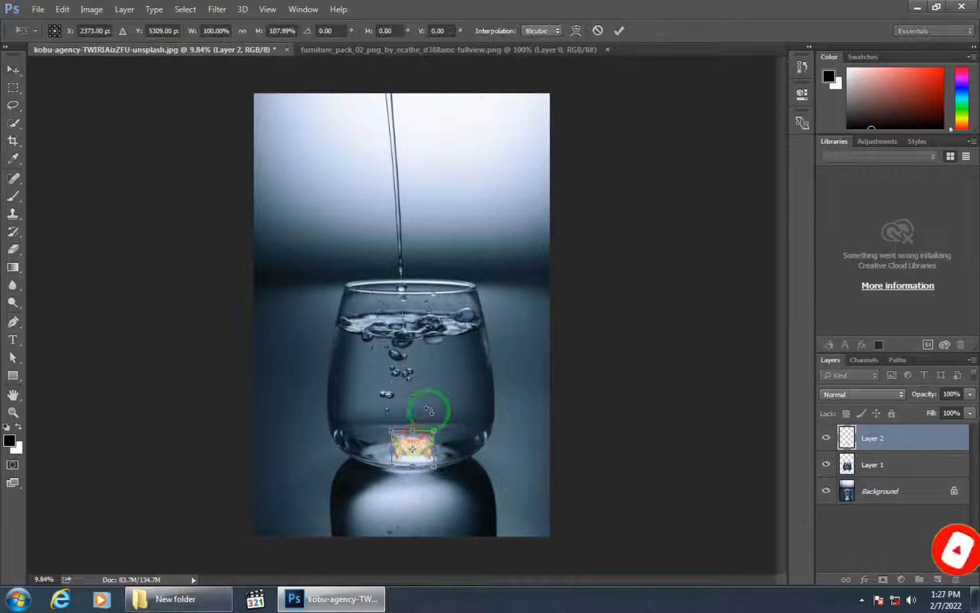
pyautogui.click(617, 32)
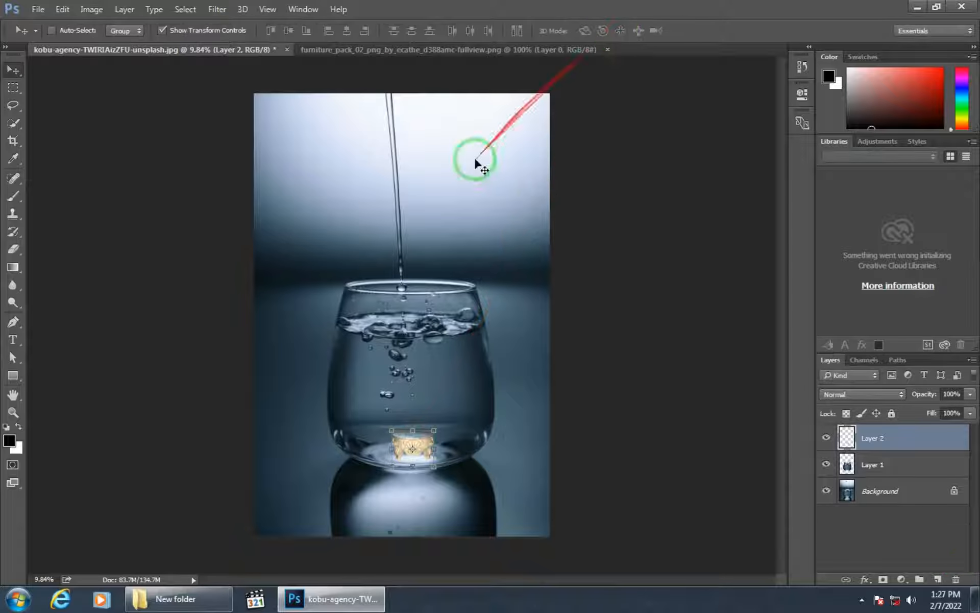
# Step: Close the furniture image, then bring the man from fotomircea120300067.png into the glass image as an enlarged layer
pyautogui.click(607, 49)
pyautogui.click(214, 599)
pyautogui.moveTo(311, 102); pyautogui.dragTo(449, 52)
pyautogui.moveTo(401, 262); pyautogui.dragTo(511, 173)
pyautogui.hotkey('ctrl', 't')
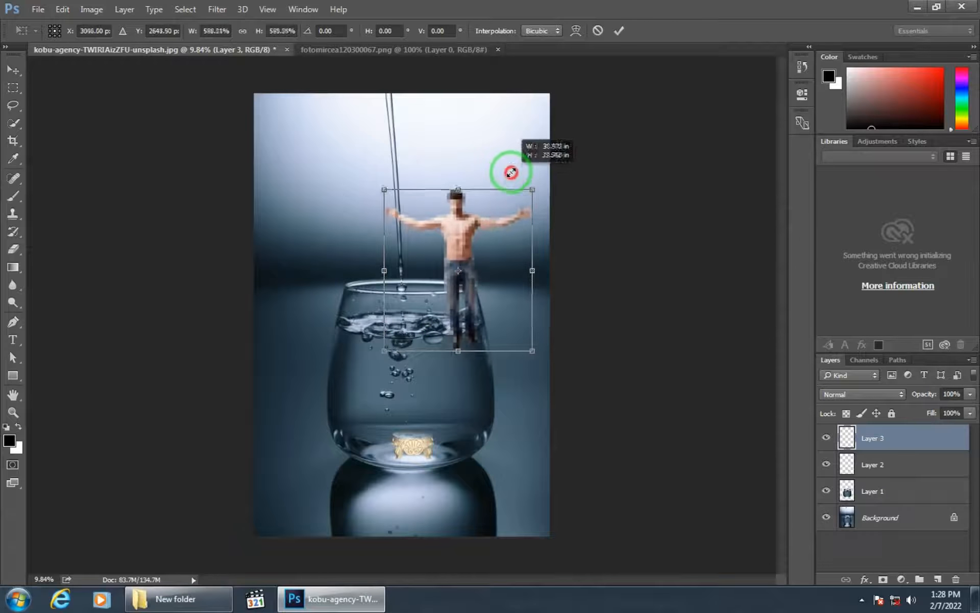
pyautogui.click(619, 31)
# Step: Move the man inside the glass above the table and shrink him to fit between the glass walls
pyautogui.moveTo(446, 256); pyautogui.dragTo(401, 337)
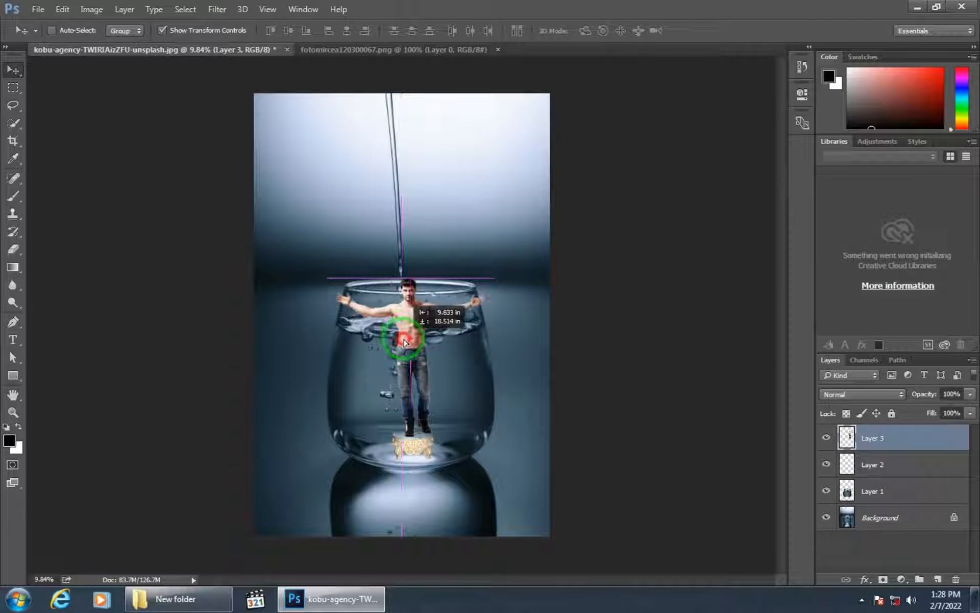
pyautogui.moveTo(339, 276); pyautogui.dragTo(357, 295)
pyautogui.click(619, 31)
pyautogui.moveTo(415, 328); pyautogui.dragTo(414, 346)
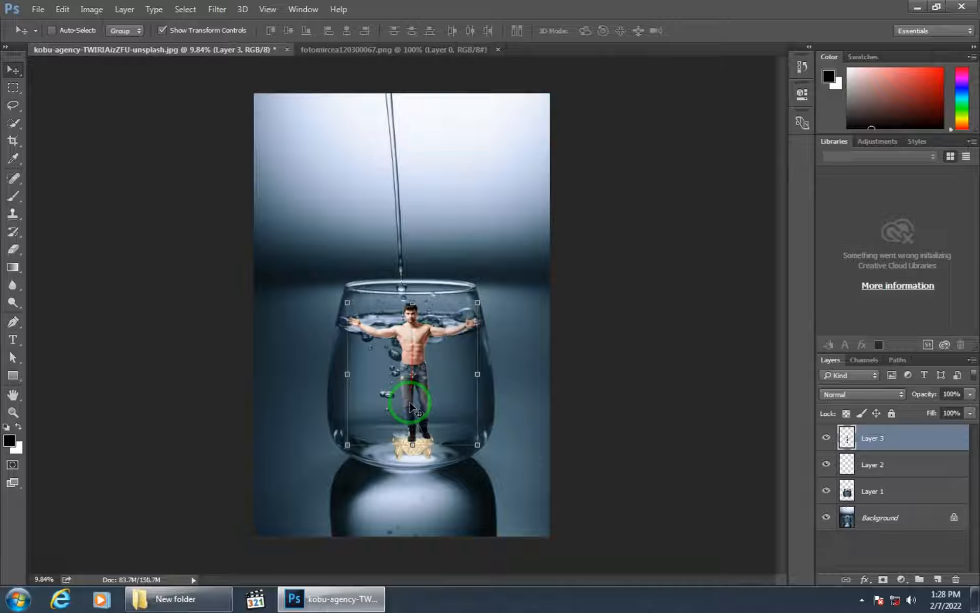
# Step: Nudge the man slightly left and up to align him with the table
pyautogui.press('Left')
pyautogui.press('Left')
pyautogui.press('Left')
pyautogui.press('Left')
pyautogui.press('Left')
pyautogui.press('Left')
pyautogui.press('Up')
pyautogui.press('Up')
pyautogui.press('Right')
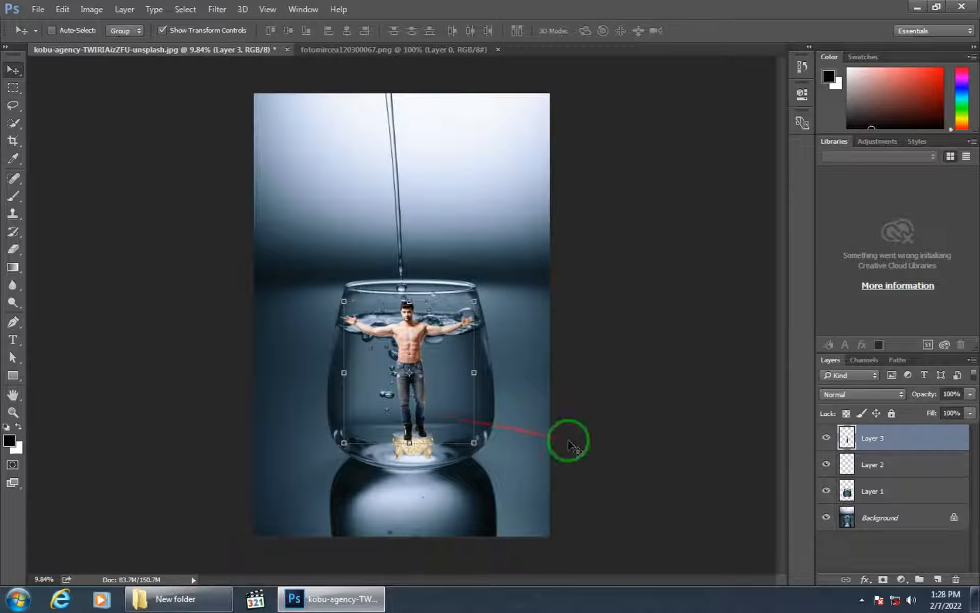
# Step: Place the man and table layers beneath the glass copy and lower the glass copy's opacity to about 31%
pyautogui.moveTo(868, 438); pyautogui.dragTo(875, 503)
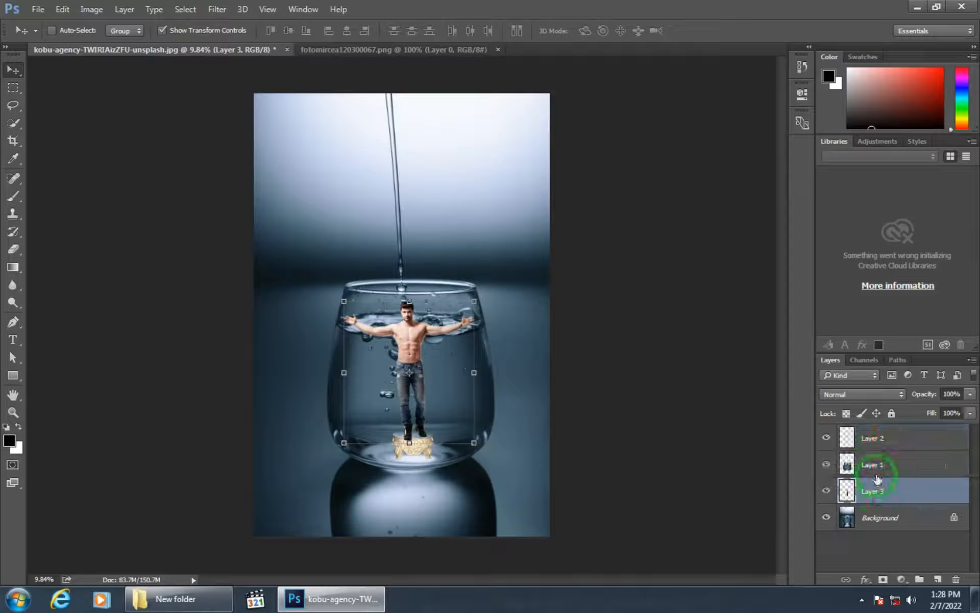
pyautogui.moveTo(877, 440); pyautogui.dragTo(890, 465)
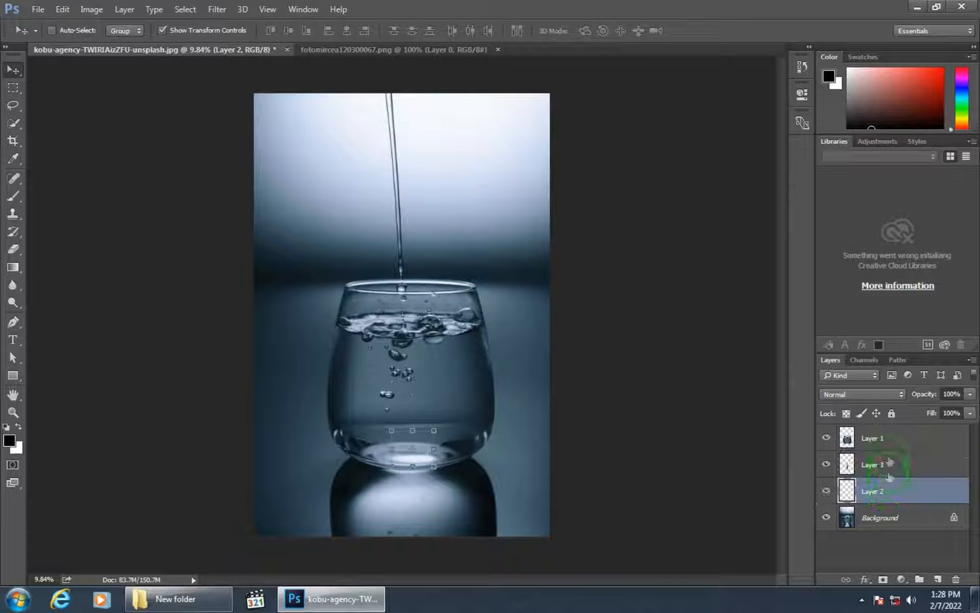
pyautogui.click(889, 444)
pyautogui.moveTo(975, 396); pyautogui.dragTo(924, 413)
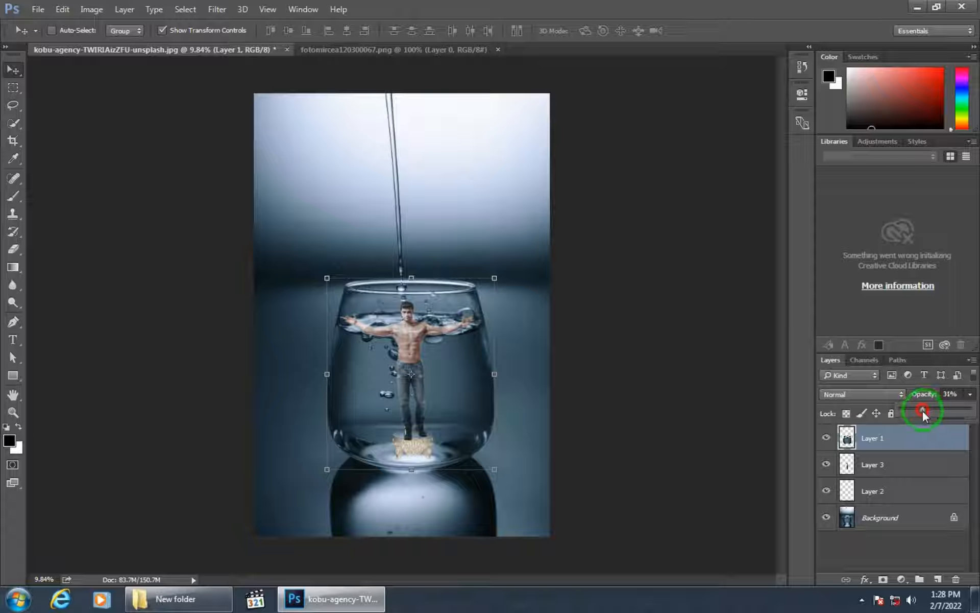
# Step: Resize the table on Layer 2 to about 103% width and 95% height beneath the man's feet
pyautogui.click(874, 491)
pyautogui.scroll(2, 413, 445)
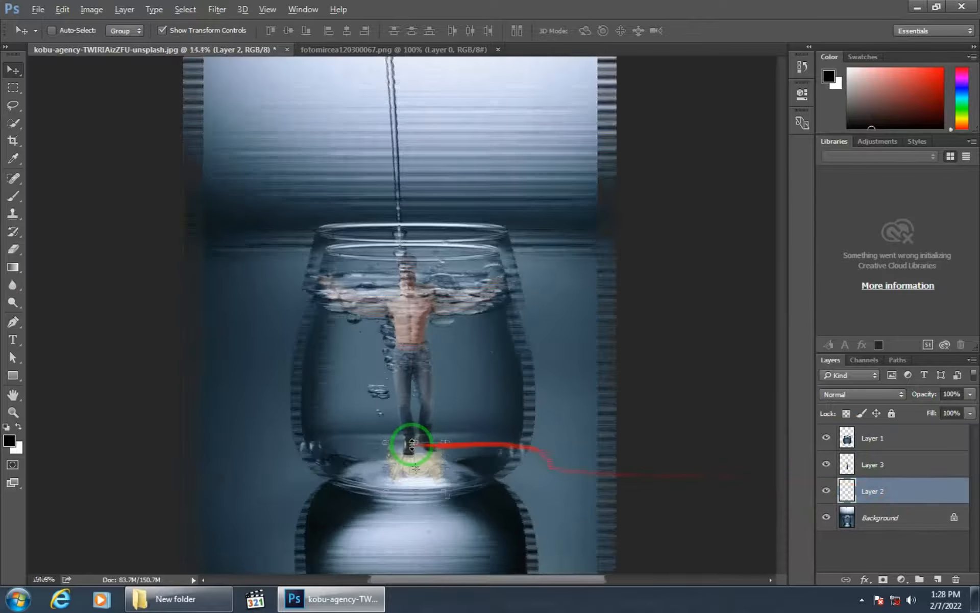
pyautogui.scroll(2, 412, 445)
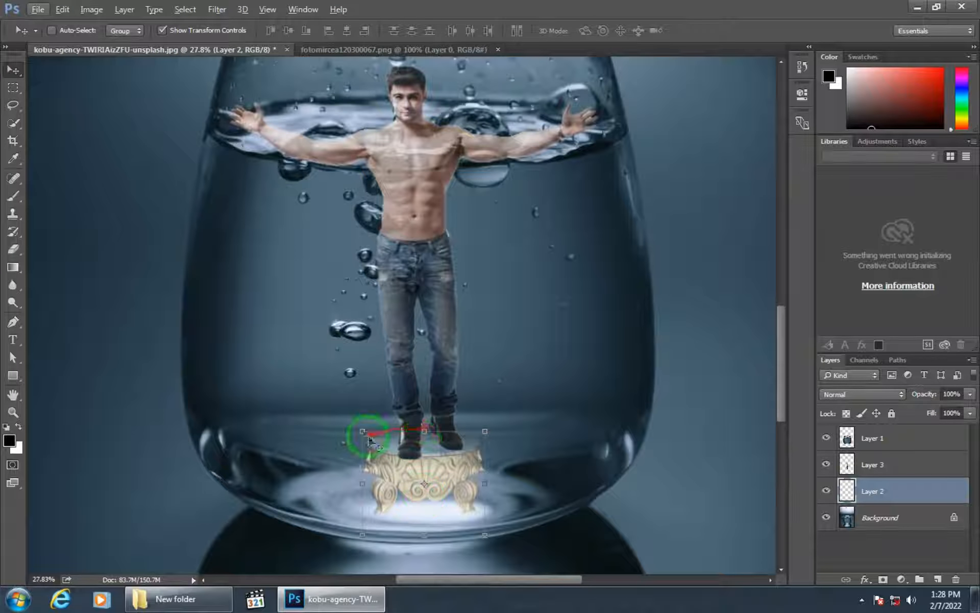
pyautogui.moveTo(364, 431); pyautogui.dragTo(359, 436)
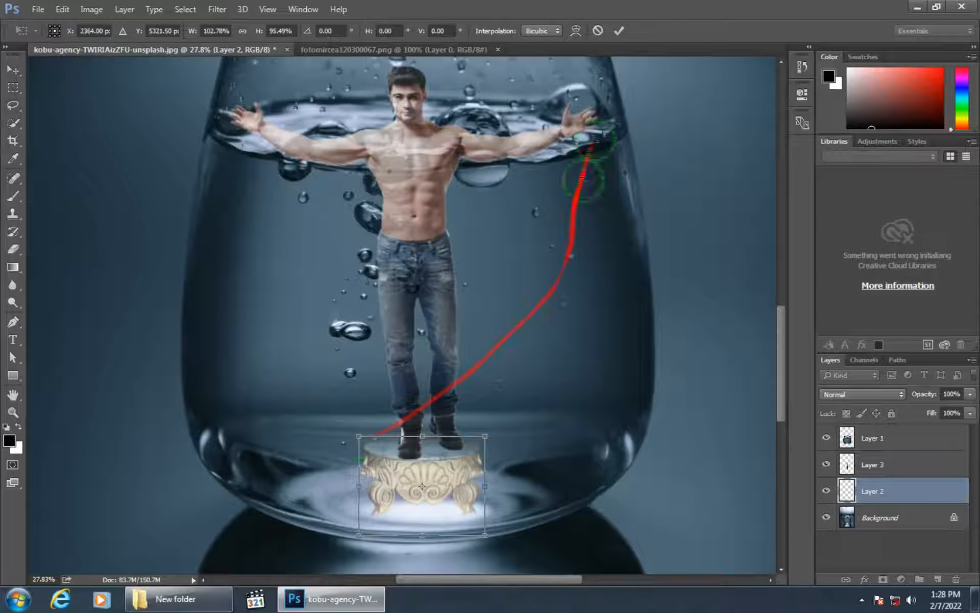
pyautogui.click(624, 31)
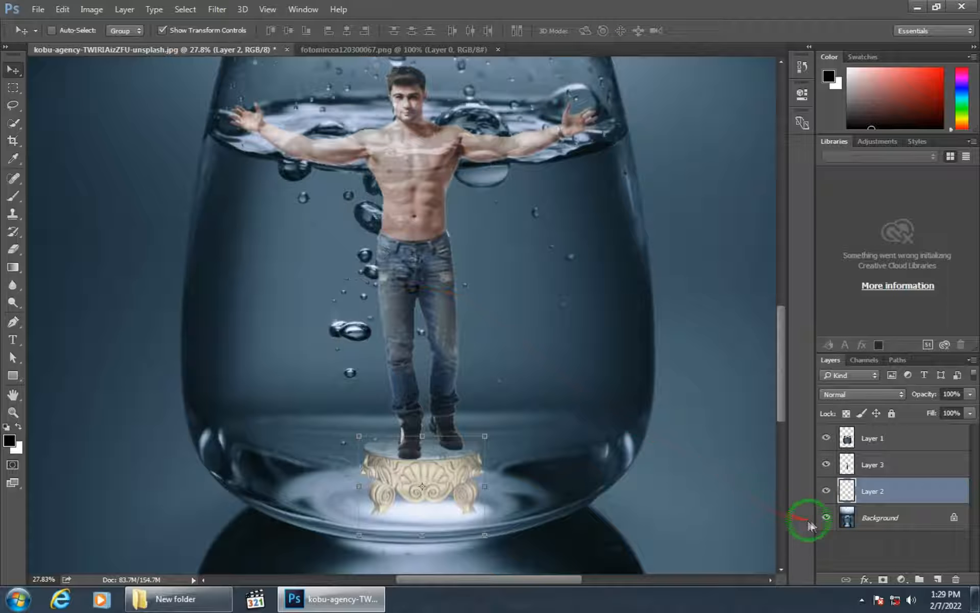
# Step: Nudge the man on Layer 3 slightly upward so his shoes rest on the tabletop
pyautogui.click(861, 466)
pyautogui.press('Up')
pyautogui.press('Up')
pyautogui.press('Up')
pyautogui.press('Up')
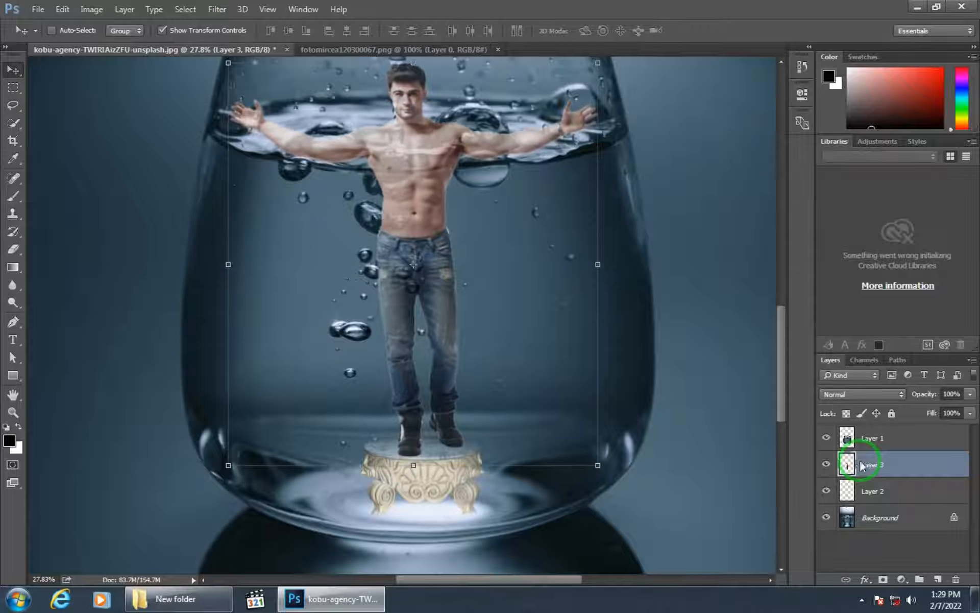
pyautogui.scroll(-5, 536, 376)
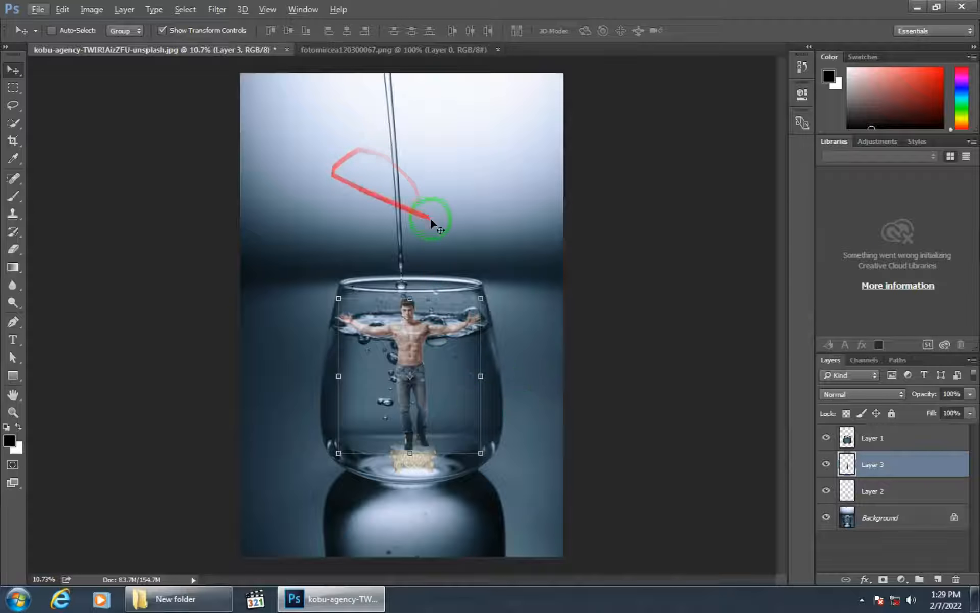
# Step: Close the man's source image and open stormy_sea_by_darkrose42_stock.jpg as a separate document
pyautogui.click(497, 49)
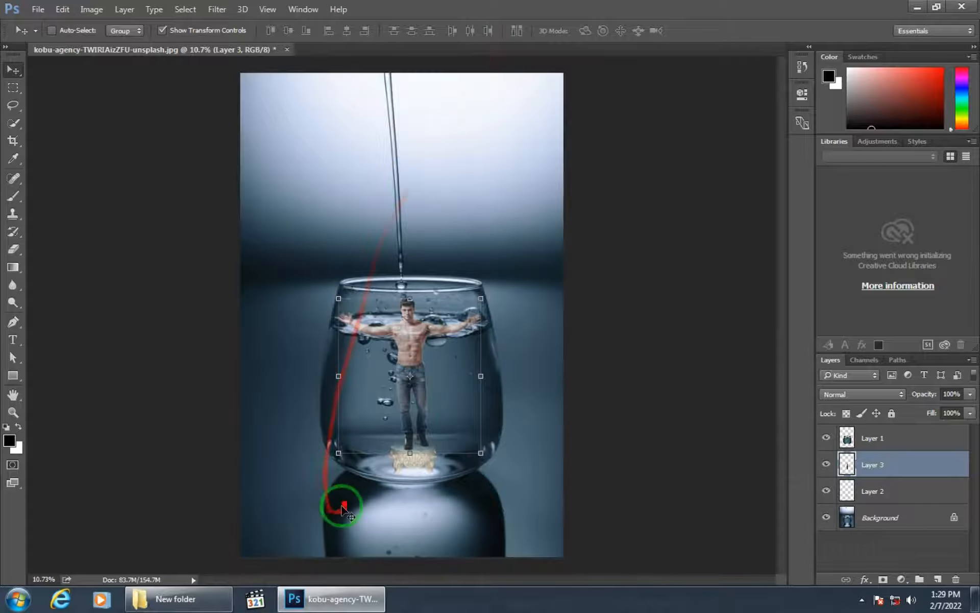
pyautogui.click(179, 598)
pyautogui.click(468, 126)
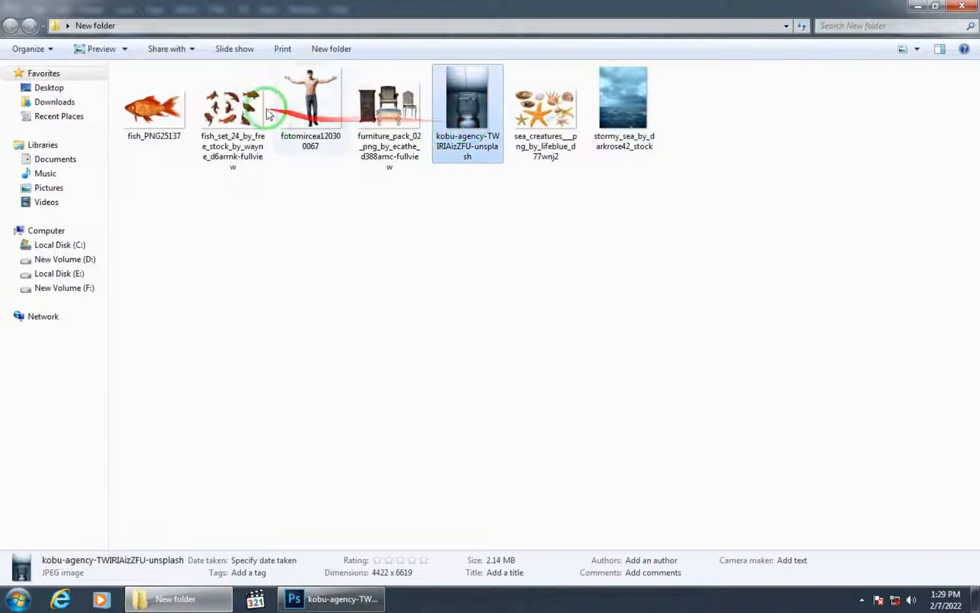
pyautogui.moveTo(624, 103); pyautogui.dragTo(490, 49)
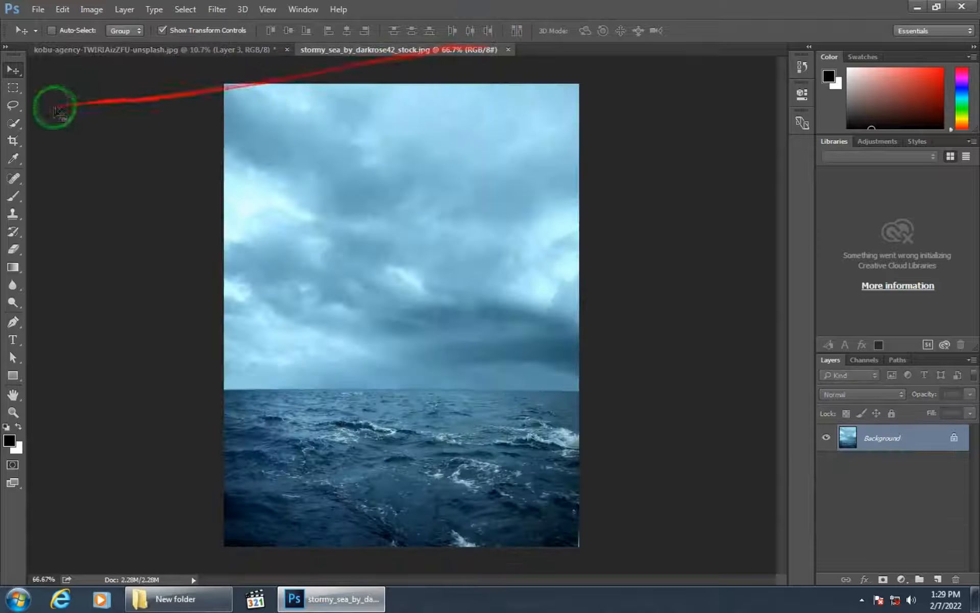
# Step: Select the sea below the horizon with Quick Selection and paste it above the man in the glass image
pyautogui.click(13, 122)
pyautogui.moveTo(258, 402)
pyautogui.mouseDown()
pyautogui.moveTo(293, 441)
pyautogui.moveTo(553, 453)
pyautogui.moveTo(557, 494)
pyautogui.moveTo(532, 501)
pyautogui.moveTo(536, 417)
pyautogui.mouseUp()
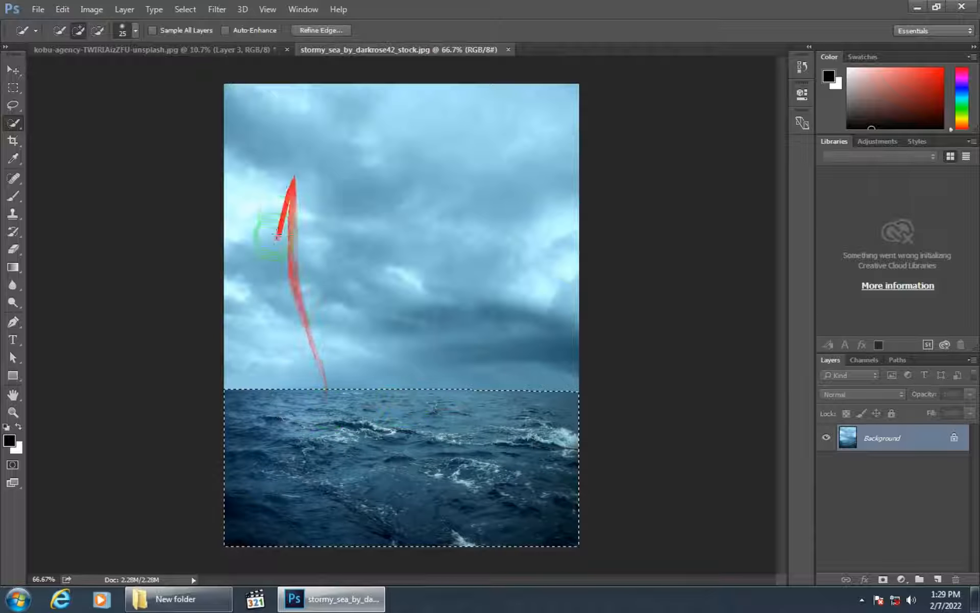
pyautogui.click(153, 49)
pyautogui.hotkey('ctrl', 'v')
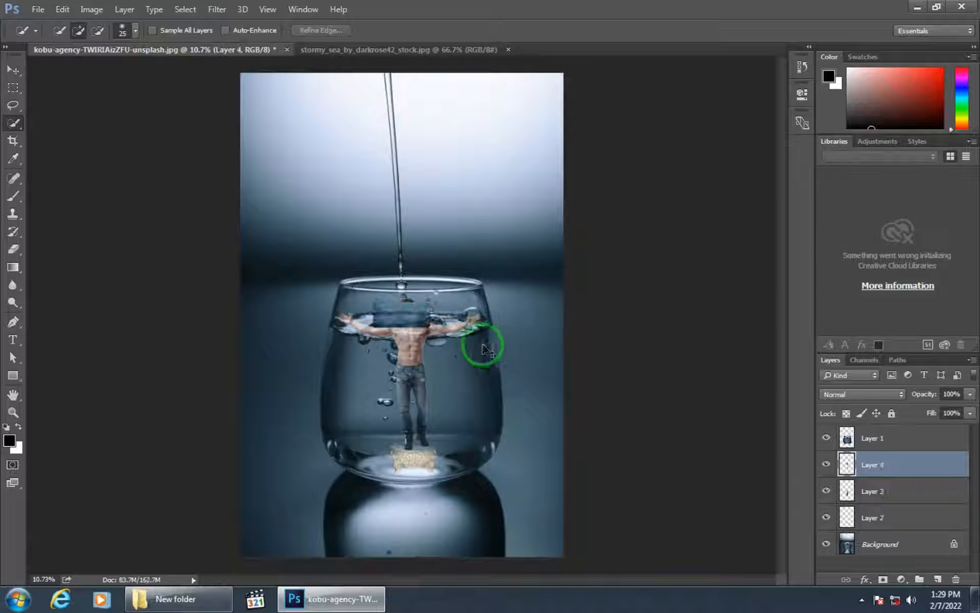
pyautogui.click(12, 70)
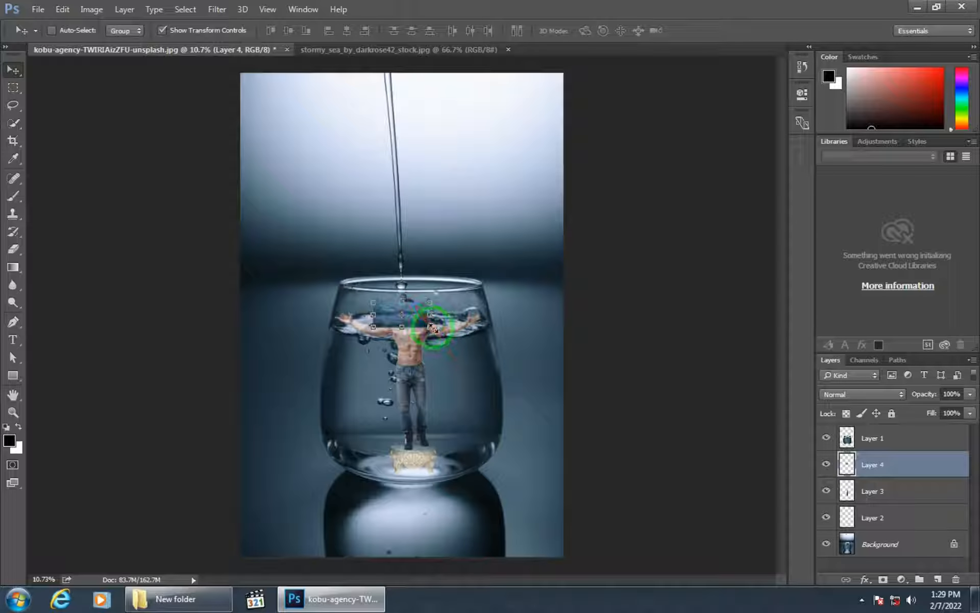
# Step: Enlarge the sea on Layer 4 to span the glass's width and position it just below the water surface
pyautogui.moveTo(428, 327); pyautogui.dragTo(522, 383)
pyautogui.click(618, 30)
pyautogui.moveTo(467, 353); pyautogui.dragTo(436, 371)
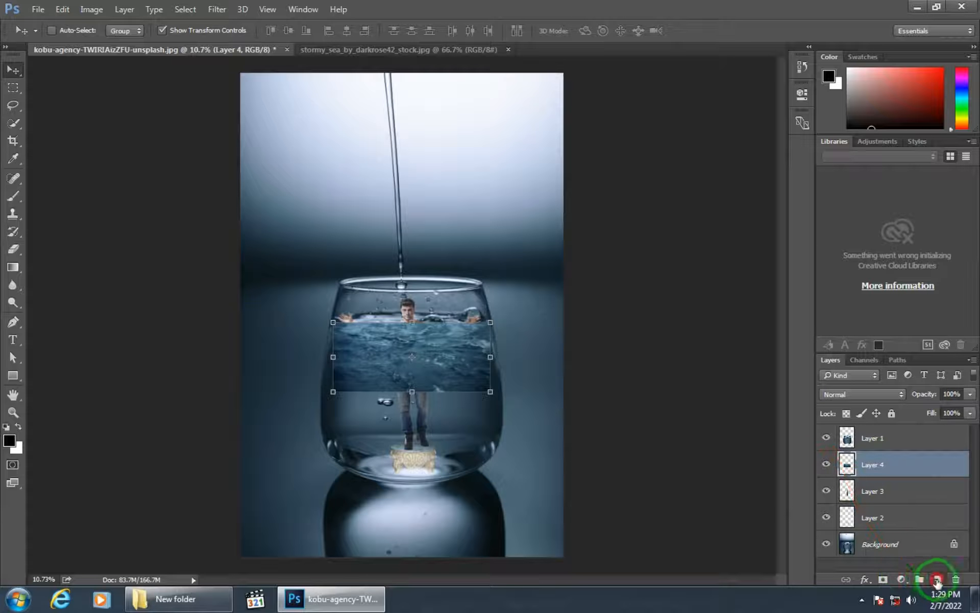
# Step: Add a layer mask to Layer 4 and paint it along the sea's upper edge with a soft 77 px black brush at 30% opacity
pyautogui.click(883, 581)
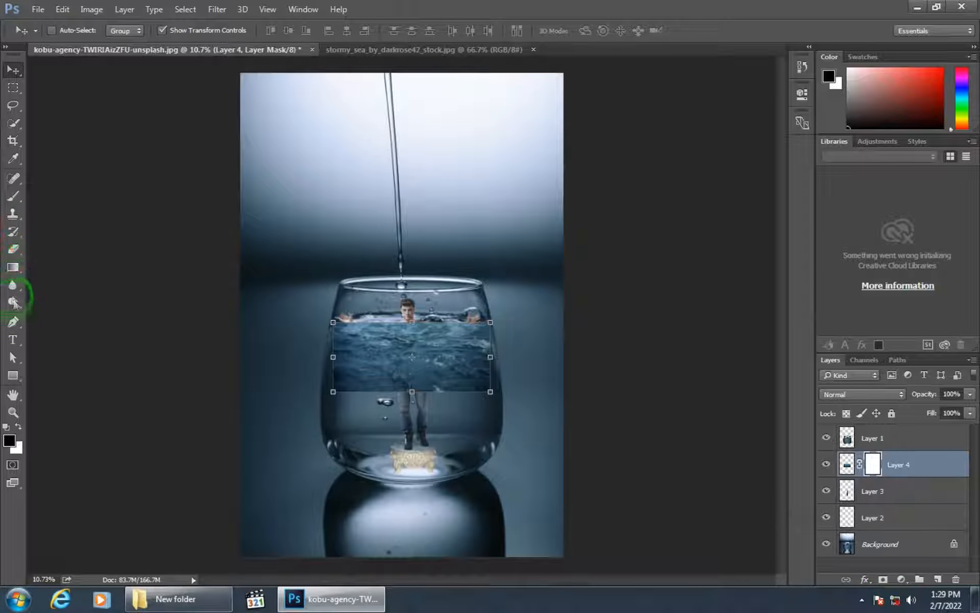
pyautogui.click(12, 199)
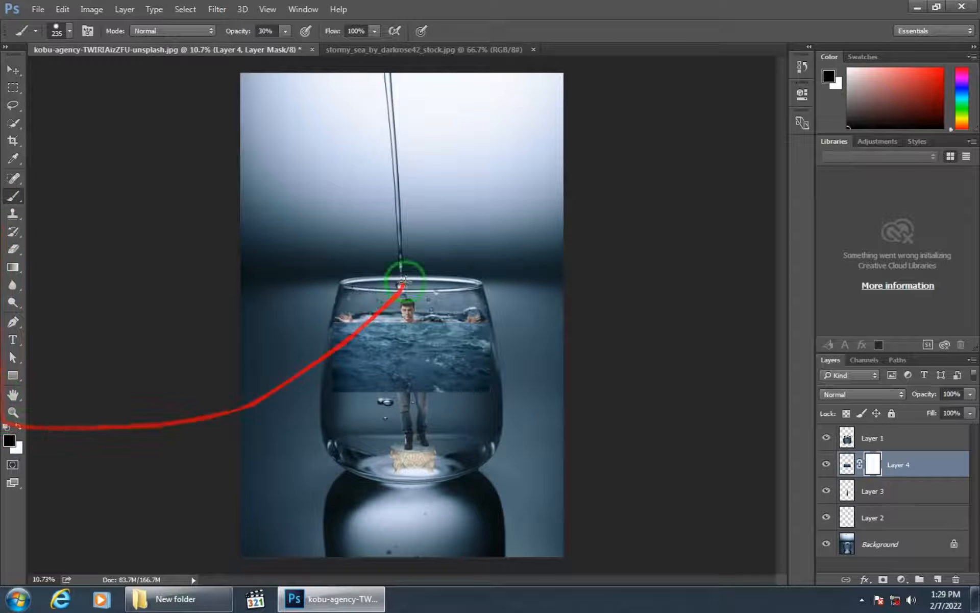
pyautogui.rightClick(388, 307)
pyautogui.moveTo(498, 342); pyautogui.dragTo(485, 342)
pyautogui.click(403, 435)
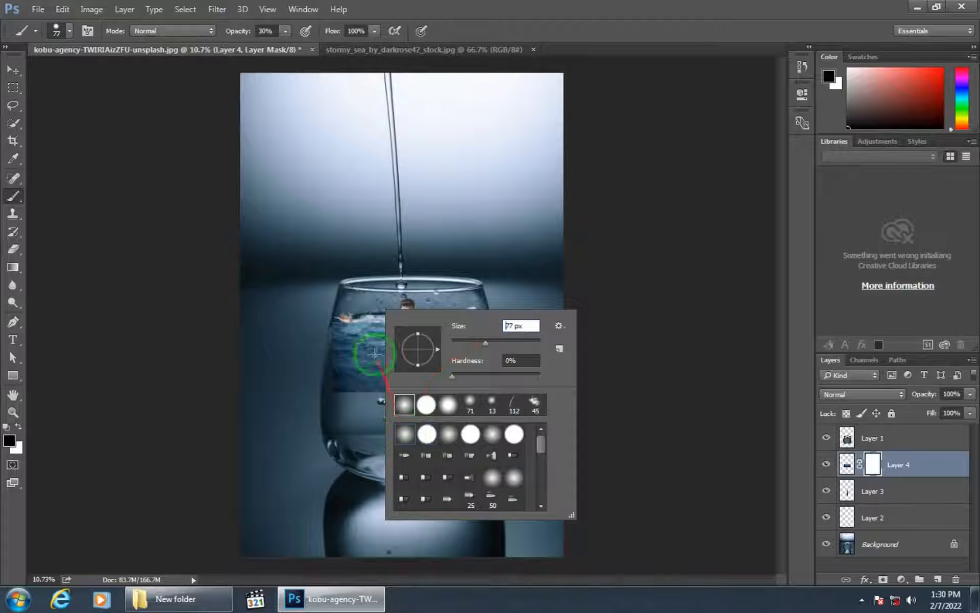
pyautogui.click(272, 31)
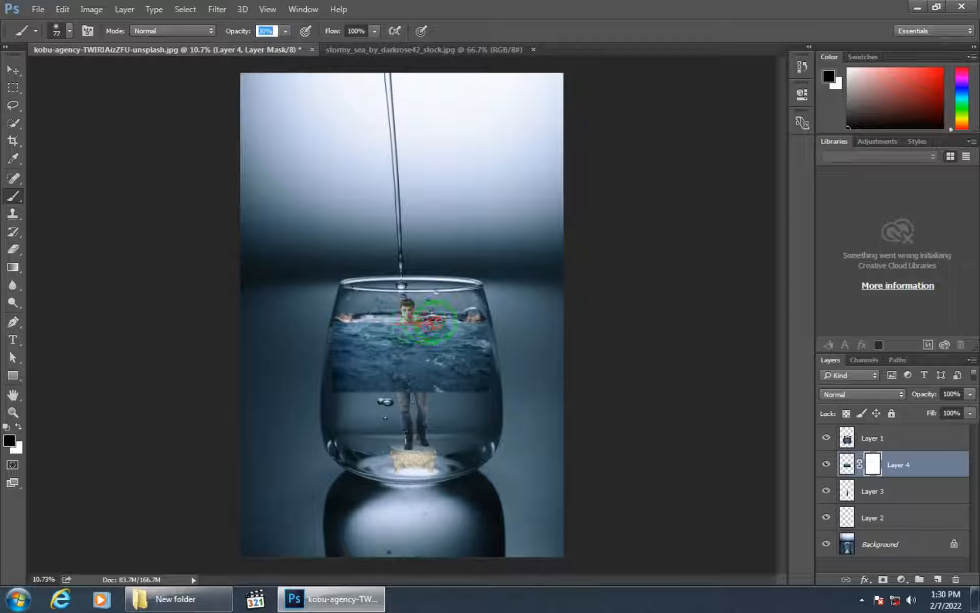
# Step: Fade the sea's top and left edges on the Layer 4 mask, enlarging the soft brush to 111 px and 185 px
pyautogui.rightClick(386, 318)
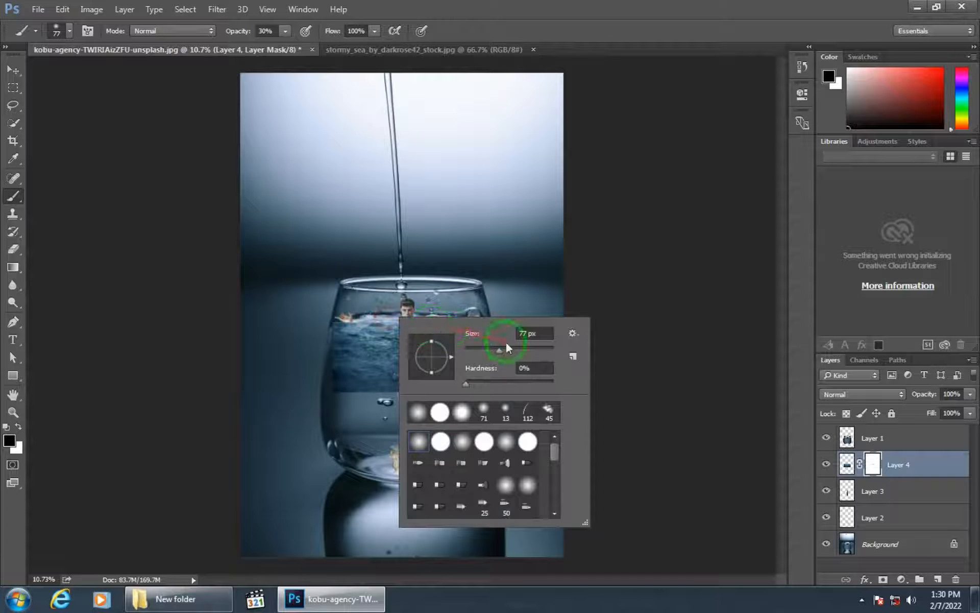
pyautogui.click(389, 321)
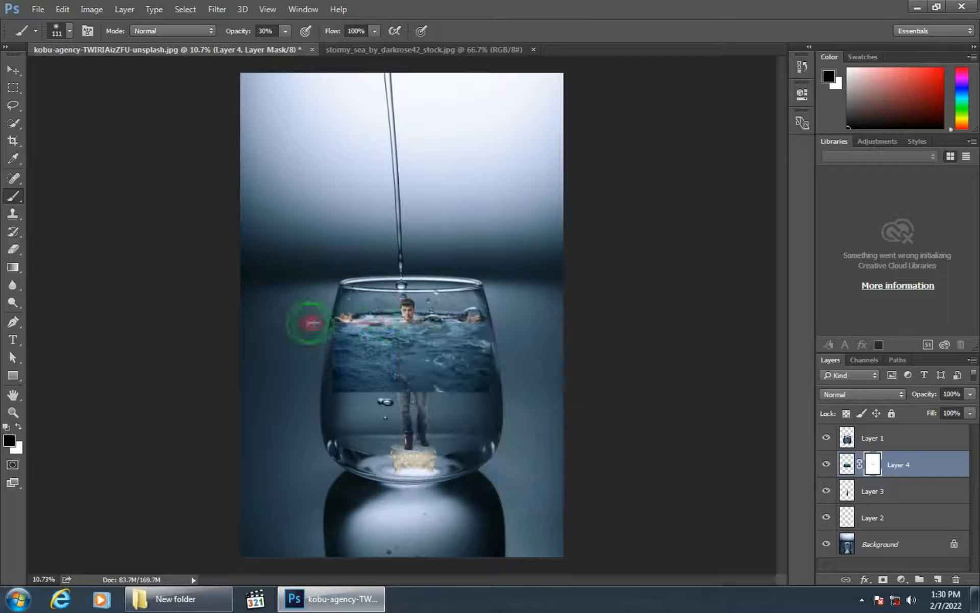
pyautogui.moveTo(330, 320)
pyautogui.mouseDown()
pyautogui.moveTo(321, 350)
pyautogui.moveTo(337, 311)
pyautogui.moveTo(332, 360)
pyautogui.moveTo(330, 324)
pyautogui.mouseUp()
pyautogui.moveTo(335, 367); pyautogui.dragTo(335, 407)
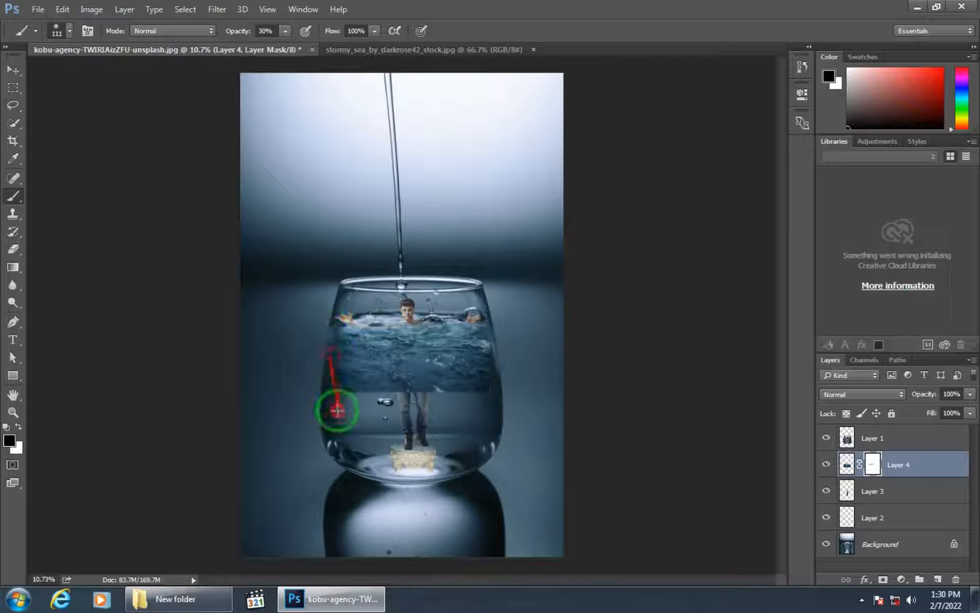
pyautogui.rightClick(340, 378)
pyautogui.moveTo(335, 351)
pyautogui.mouseDown()
pyautogui.moveTo(341, 396)
pyautogui.moveTo(334, 341)
pyautogui.moveTo(343, 415)
pyautogui.moveTo(334, 381)
pyautogui.moveTo(349, 390)
pyautogui.moveTo(319, 390)
pyautogui.moveTo(400, 394)
pyautogui.mouseUp()
# Step: Raise the brush opacity to 63% and mask away the sea's lower and right edges so they blend into the glass
pyautogui.click(285, 31)
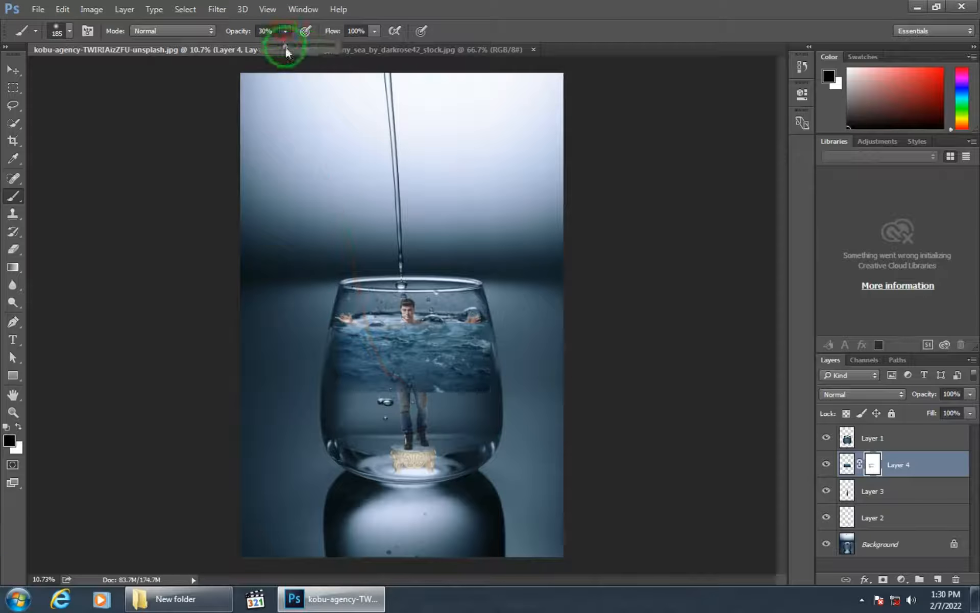
pyautogui.moveTo(339, 372)
pyautogui.mouseDown()
pyautogui.moveTo(332, 390)
pyautogui.moveTo(489, 393)
pyautogui.moveTo(317, 397)
pyautogui.moveTo(492, 387)
pyautogui.moveTo(333, 392)
pyautogui.moveTo(381, 393)
pyautogui.mouseUp()
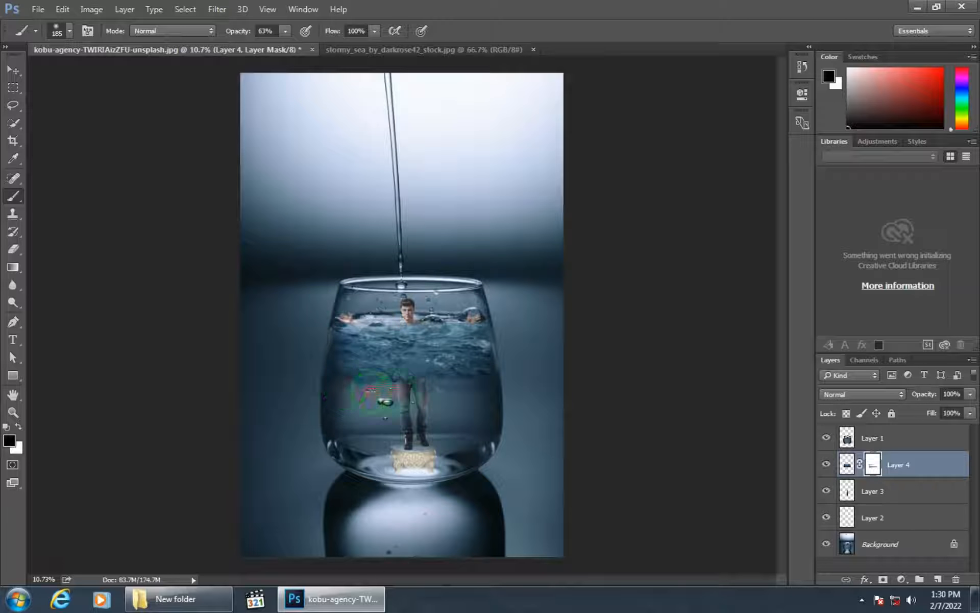
pyautogui.moveTo(447, 389)
pyautogui.mouseDown()
pyautogui.moveTo(496, 351)
pyautogui.moveTo(490, 324)
pyautogui.moveTo(478, 368)
pyautogui.moveTo(488, 317)
pyautogui.mouseUp()
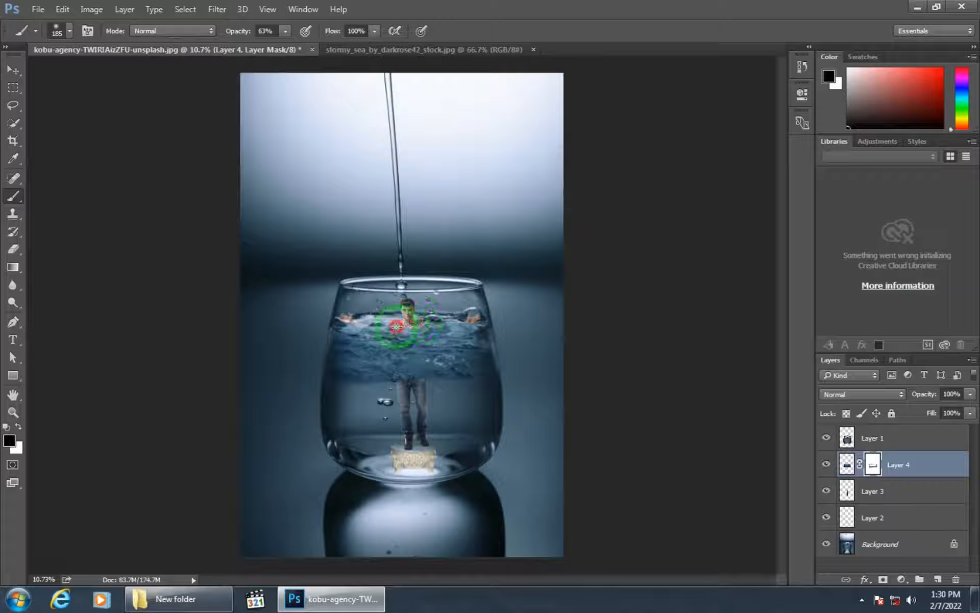
# Step: Reveal the man's arms and torso by masking the sea at 31% brush opacity, and lower Layer 4's opacity to 74%
pyautogui.moveTo(275, 45); pyautogui.dragTo(262, 48)
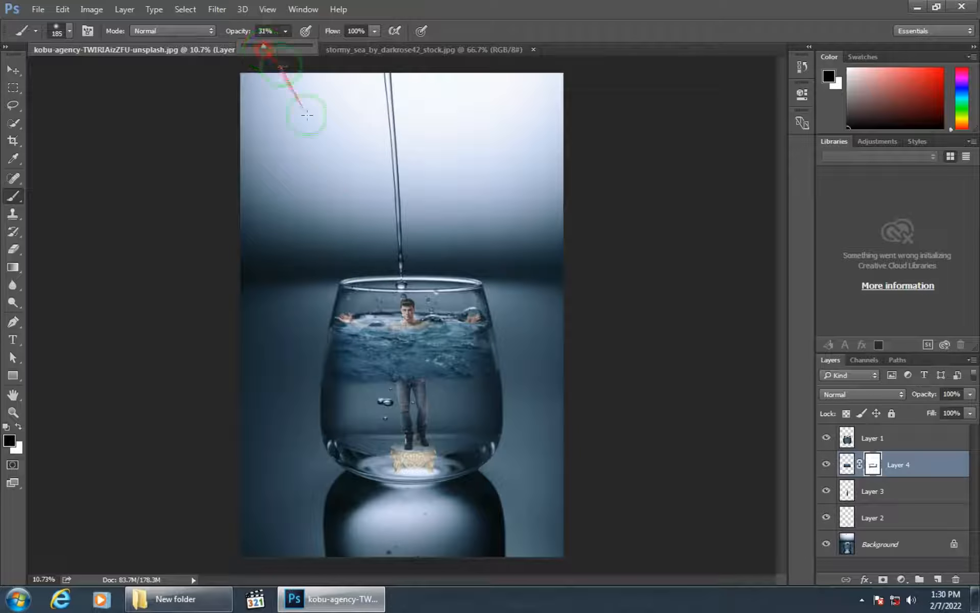
pyautogui.moveTo(390, 328)
pyautogui.mouseDown()
pyautogui.moveTo(430, 322)
pyautogui.moveTo(415, 331)
pyautogui.moveTo(376, 327)
pyautogui.mouseUp()
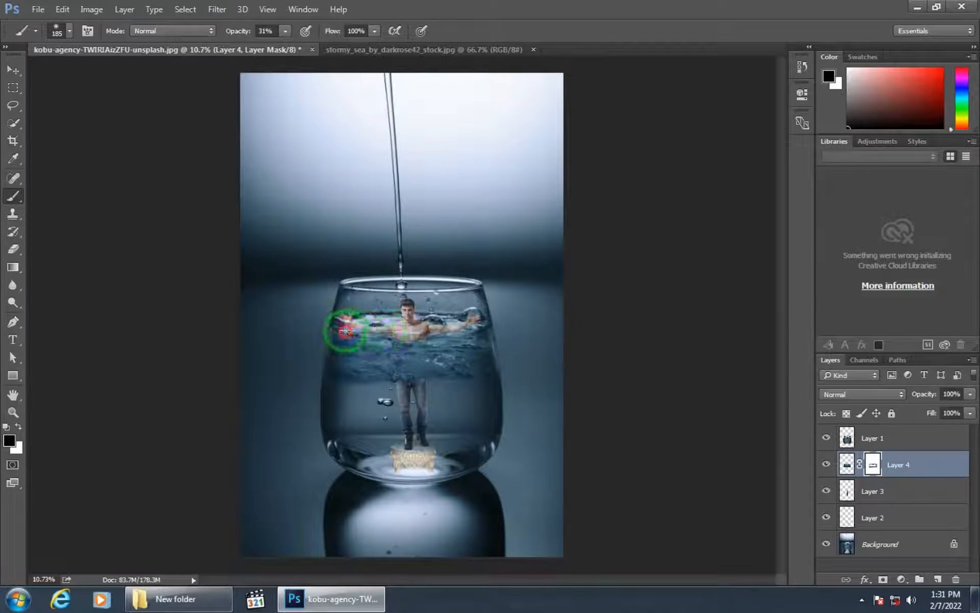
pyautogui.moveTo(394, 333)
pyautogui.mouseDown()
pyautogui.moveTo(327, 310)
pyautogui.moveTo(389, 330)
pyautogui.mouseUp()
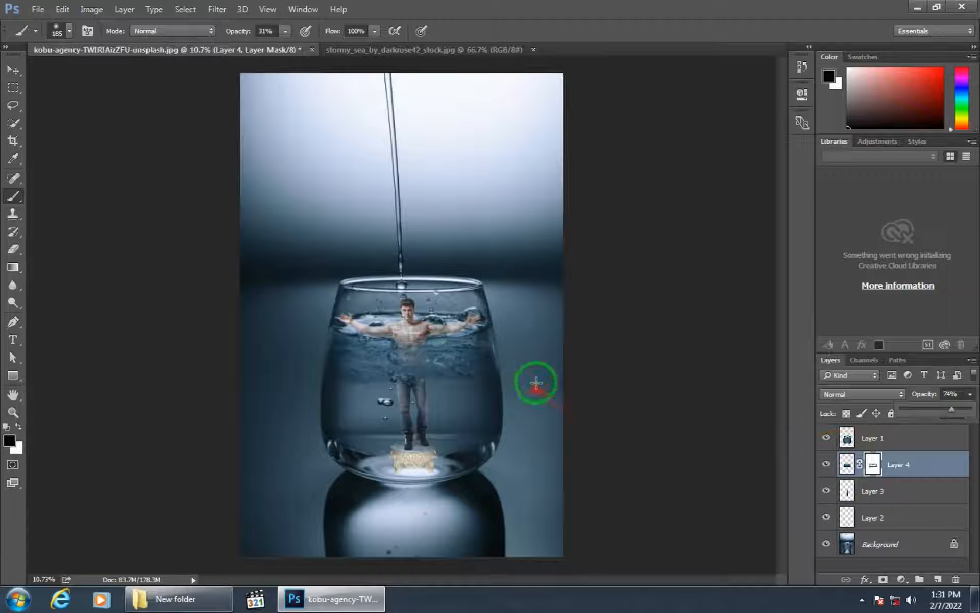
pyautogui.click(450, 377)
pyautogui.moveTo(392, 370)
pyautogui.mouseDown()
pyautogui.moveTo(358, 373)
pyautogui.moveTo(435, 379)
pyautogui.moveTo(369, 379)
pyautogui.moveTo(490, 365)
pyautogui.moveTo(345, 373)
pyautogui.moveTo(475, 378)
pyautogui.moveTo(492, 388)
pyautogui.moveTo(459, 377)
pyautogui.moveTo(331, 380)
pyautogui.moveTo(454, 366)
pyautogui.moveTo(355, 366)
pyautogui.moveTo(456, 362)
pyautogui.moveTo(343, 372)
pyautogui.mouseUp()
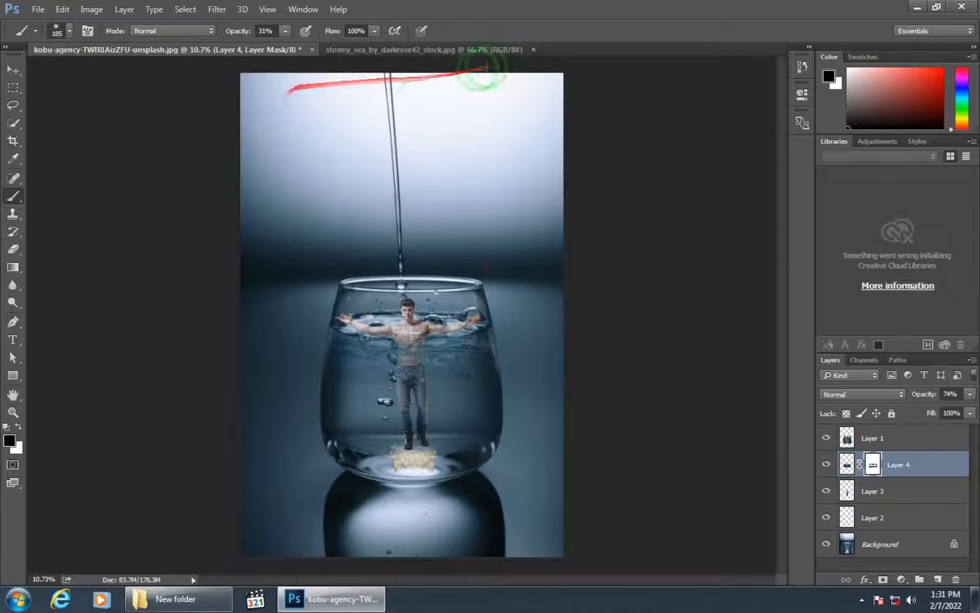
# Step: Close the stormy sea image and open sea_creatures__png_by_lifeblue_d77wnj2.png as a separate document
pyautogui.click(534, 49)
pyautogui.click(210, 607)
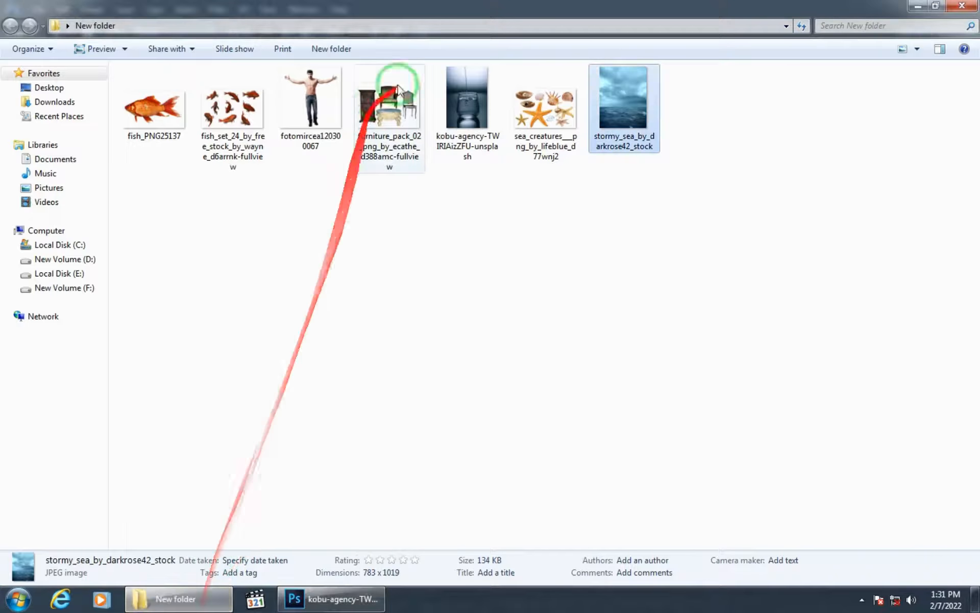
pyautogui.click(536, 110)
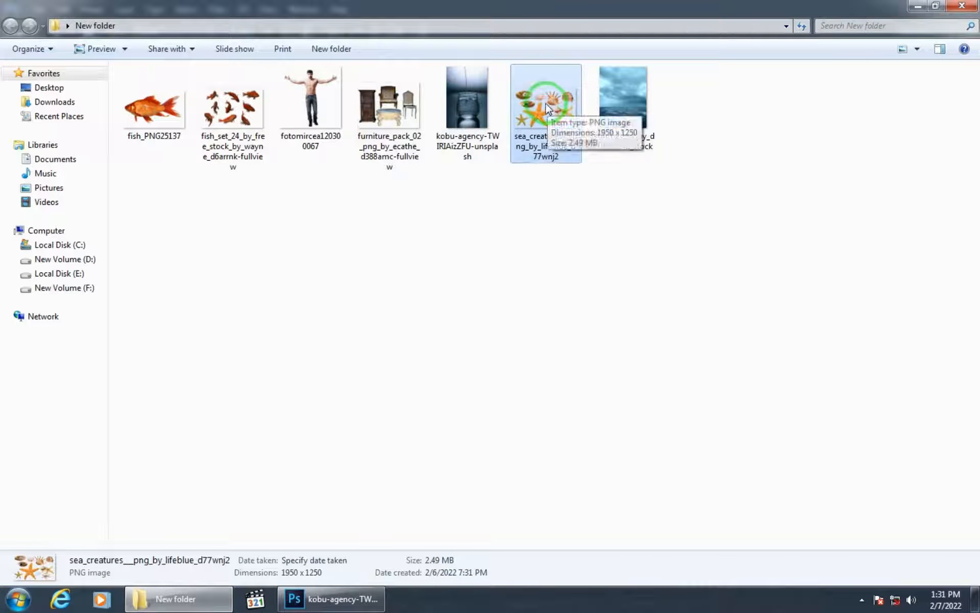
pyautogui.moveTo(550, 109); pyautogui.dragTo(508, 51)
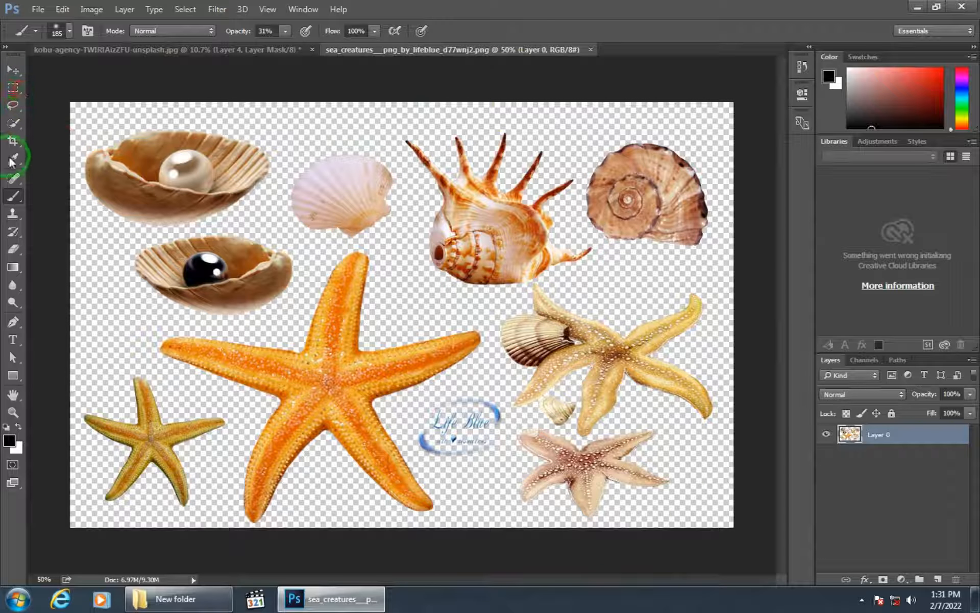
# Step: Select the yellow starfish and its adjoining shells with Quick Selection and paste them into the glass image
pyautogui.click(9, 126)
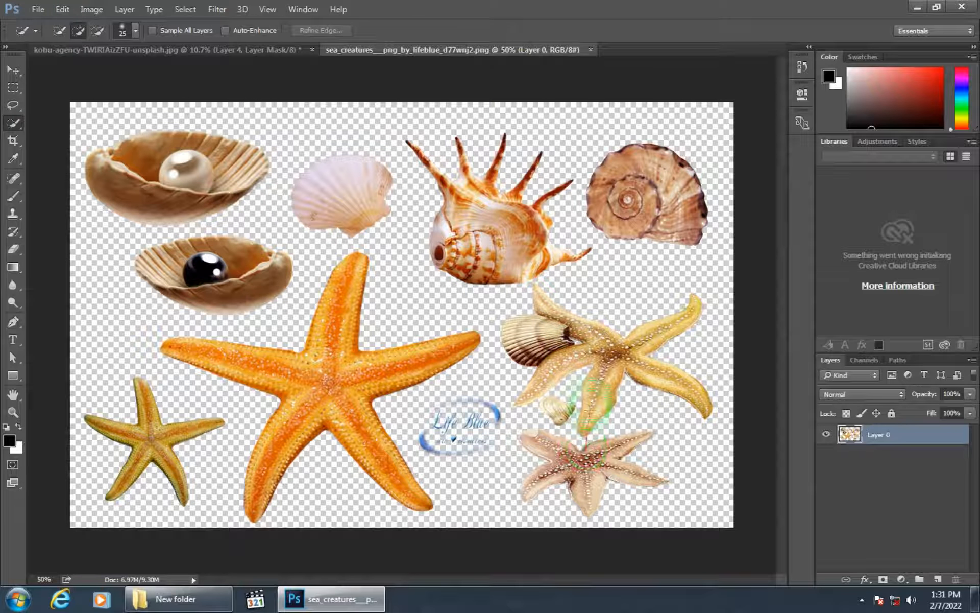
pyautogui.moveTo(543, 326)
pyautogui.mouseDown()
pyautogui.moveTo(619, 345)
pyautogui.moveTo(659, 334)
pyautogui.moveTo(683, 312)
pyautogui.moveTo(639, 375)
pyautogui.moveTo(657, 387)
pyautogui.moveTo(597, 399)
pyautogui.moveTo(545, 393)
pyautogui.moveTo(532, 381)
pyautogui.moveTo(534, 298)
pyautogui.moveTo(587, 325)
pyautogui.mouseUp()
pyautogui.hotkey('ctrl', 'c')
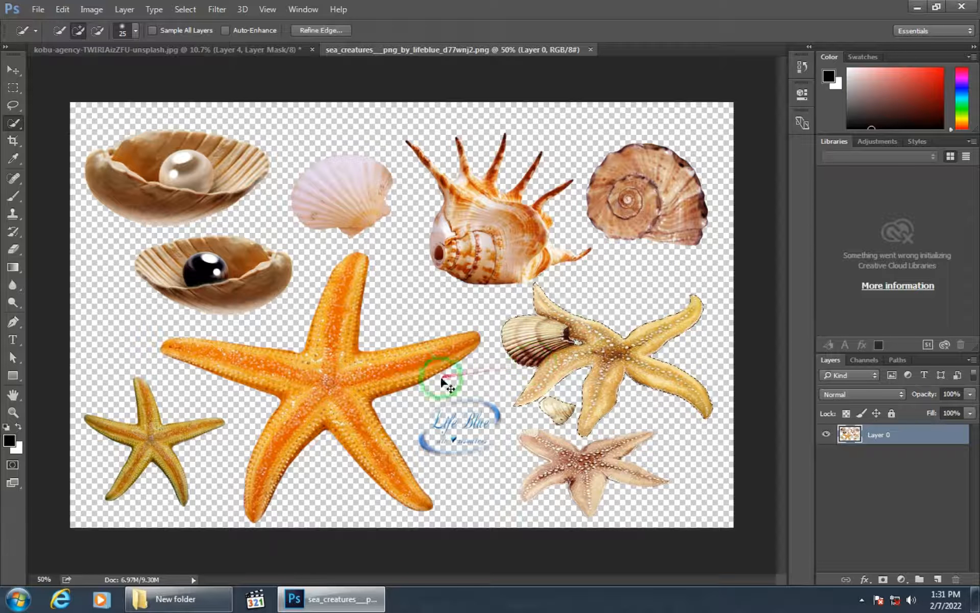
pyautogui.click(259, 51)
pyautogui.hotkey('ctrl', 'v')
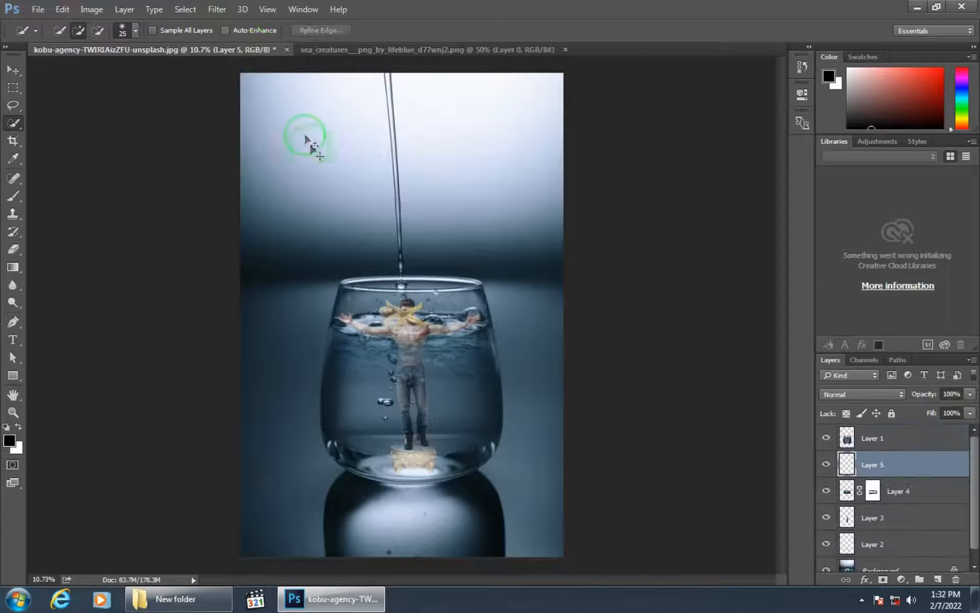
# Step: Move the starfish to the left of the man's legs, scale it down slightly, and place its layer beneath Layer 4
pyautogui.click(14, 70)
pyautogui.moveTo(403, 317); pyautogui.dragTo(373, 382)
pyautogui.click(618, 31)
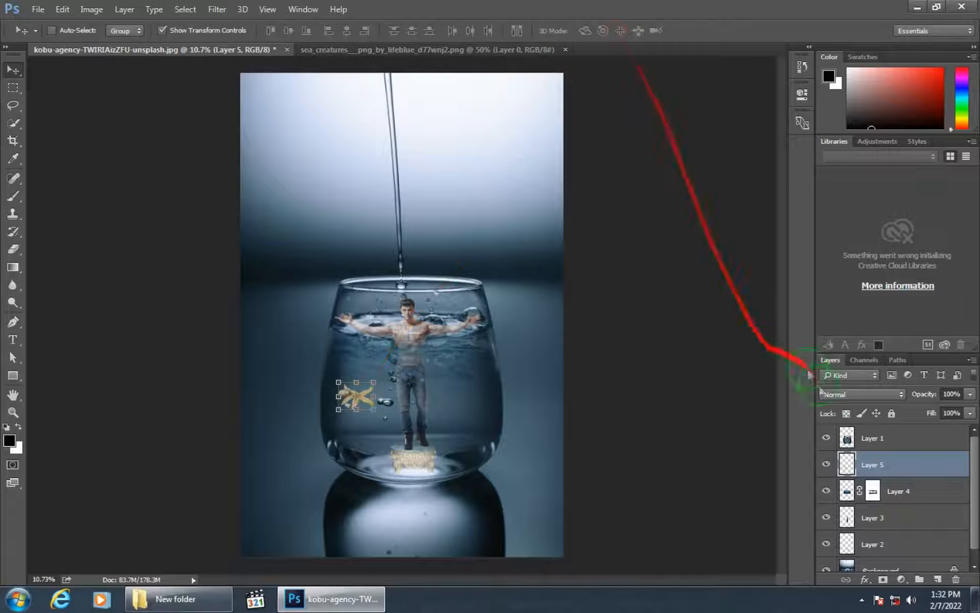
pyautogui.moveTo(896, 484); pyautogui.dragTo(894, 506)
pyautogui.moveTo(375, 380); pyautogui.dragTo(368, 387)
pyautogui.click(617, 30)
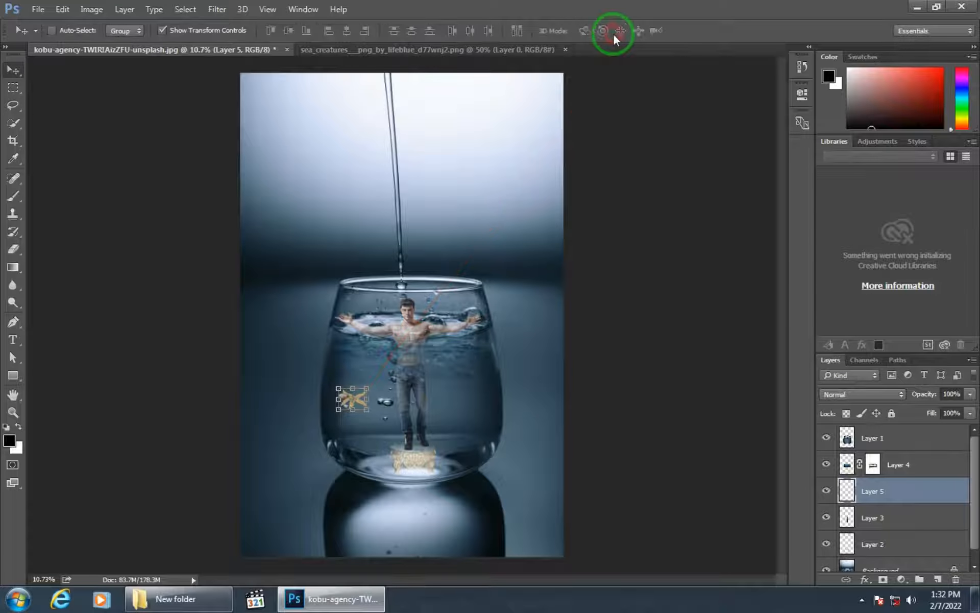
# Step: Close the sea creatures image and open the fish_set_24 PNG as a separate document
pyautogui.click(566, 49)
pyautogui.click(228, 597)
pyautogui.click(229, 105)
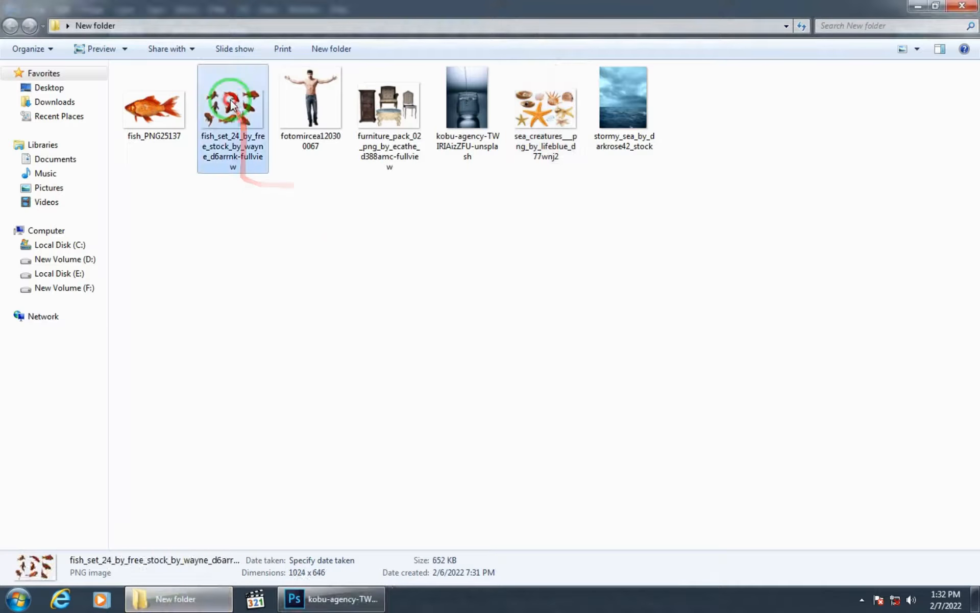
pyautogui.moveTo(229, 104); pyautogui.dragTo(474, 51)
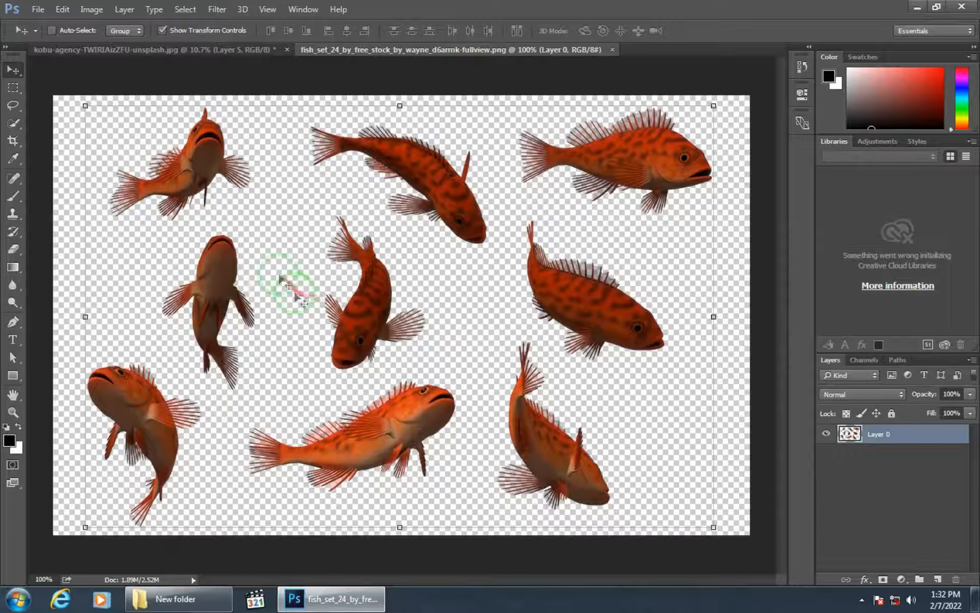
# Step: Bring the fish set into the glass image, enlarge it to about 188% around the man's legs, and place its layer beneath Layer 3
pyautogui.moveTo(197, 158); pyautogui.dragTo(466, 353)
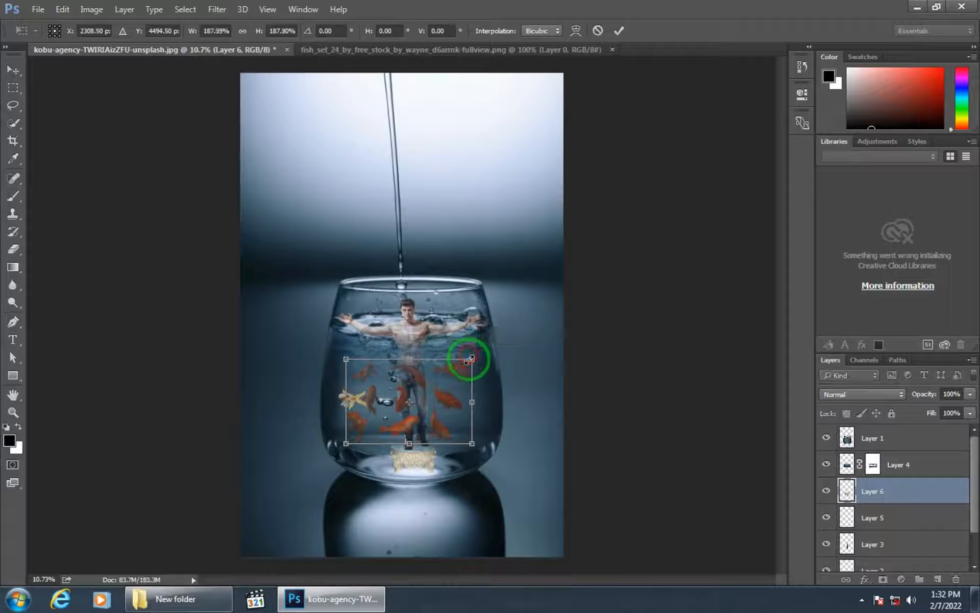
pyautogui.click(629, 28)
pyautogui.moveTo(402, 404); pyautogui.dragTo(397, 411)
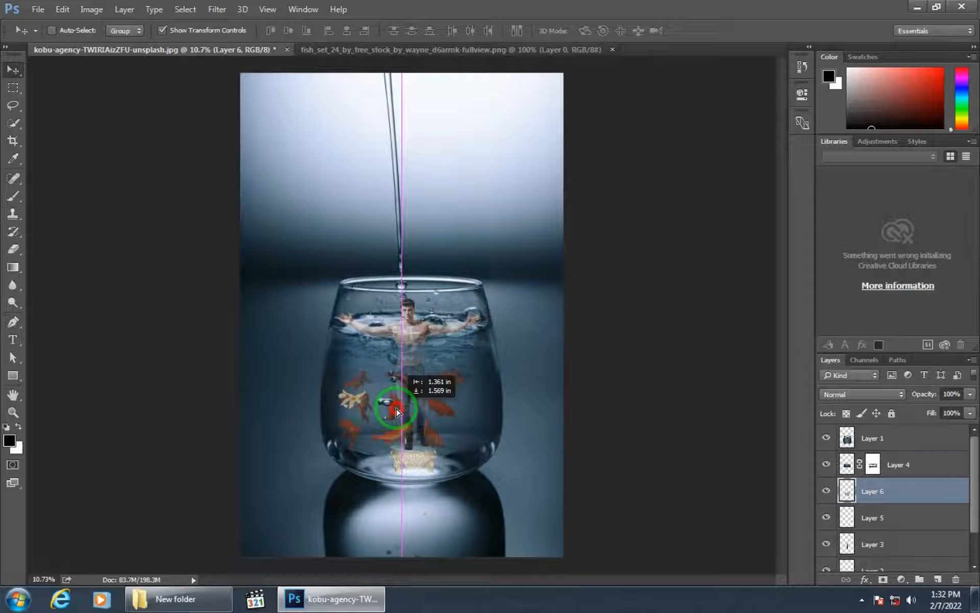
pyautogui.moveTo(868, 497); pyautogui.dragTo(883, 559)
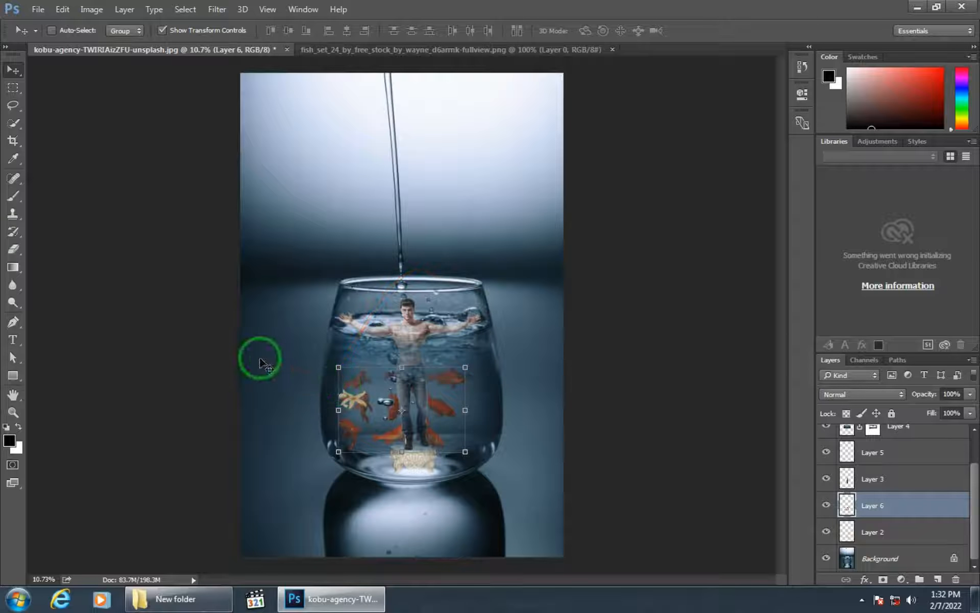
# Step: Erase the unwanted fish in the upper and lower right of Layer 6 and stray parts beside the man using a 139 px eraser
pyautogui.click(13, 249)
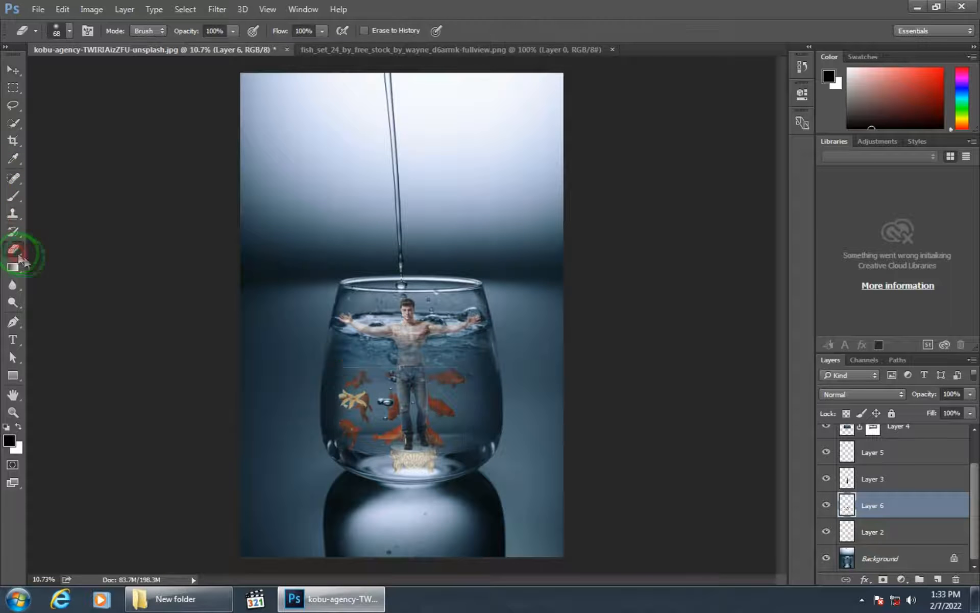
pyautogui.rightClick(480, 377)
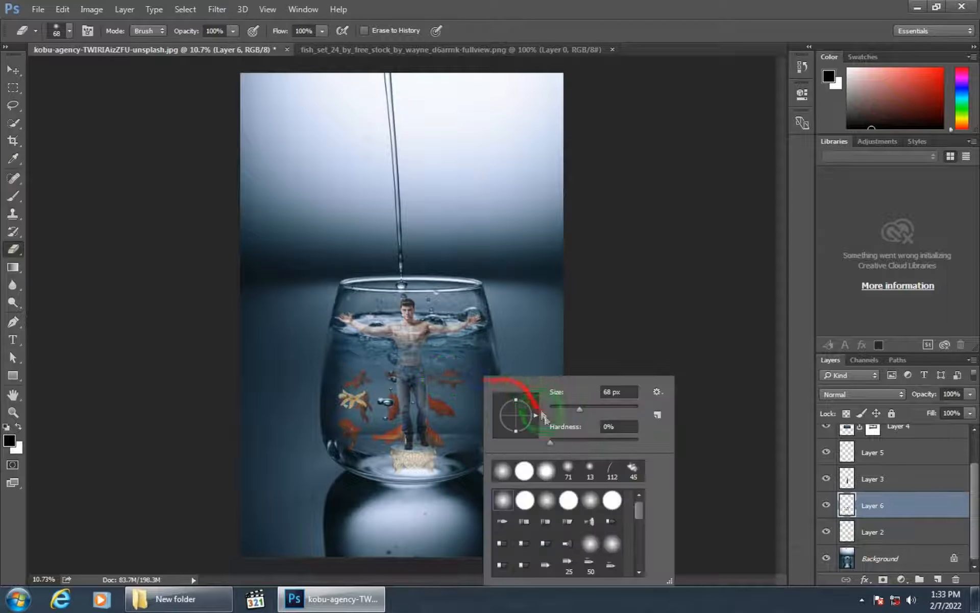
pyautogui.click(530, 471)
pyautogui.moveTo(463, 380); pyautogui.dragTo(420, 378)
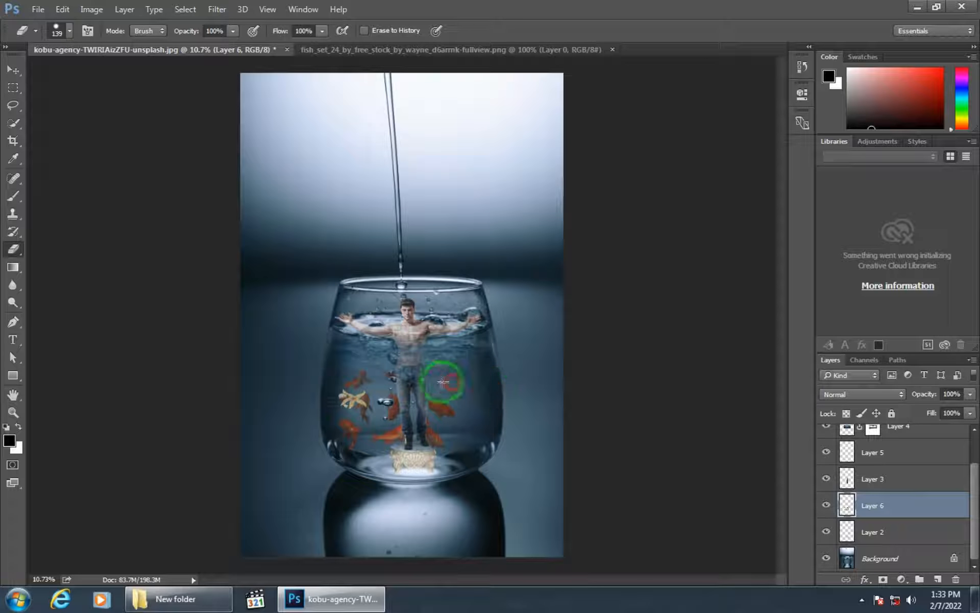
pyautogui.moveTo(411, 374); pyautogui.dragTo(366, 372)
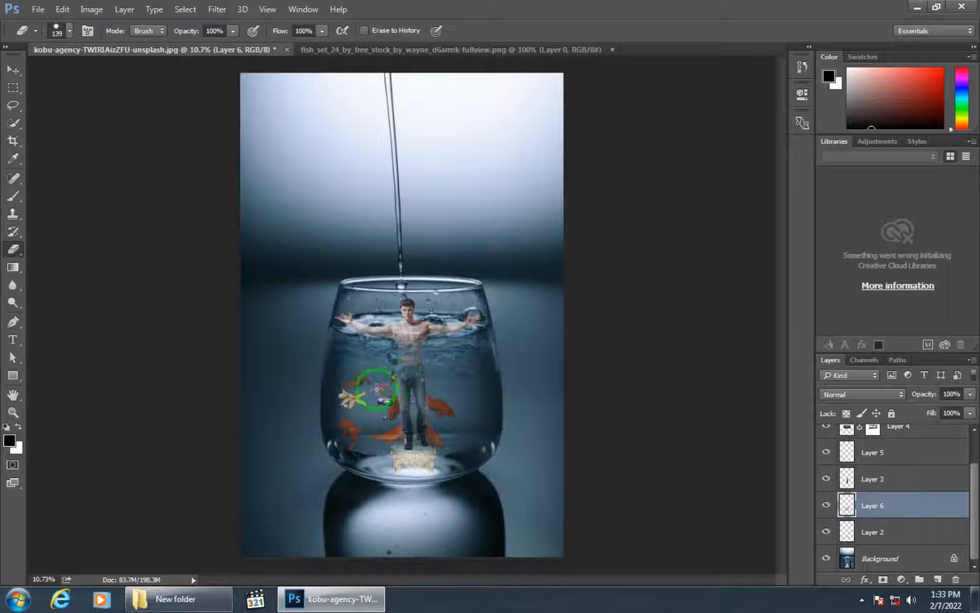
pyautogui.moveTo(417, 426)
pyautogui.mouseDown()
pyautogui.moveTo(447, 448)
pyautogui.moveTo(420, 423)
pyautogui.mouseUp()
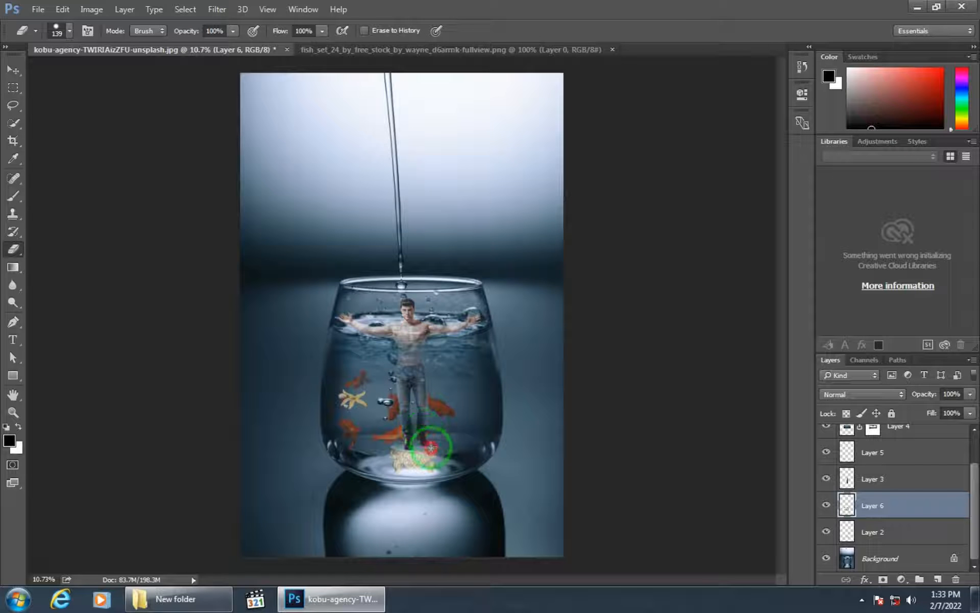
# Step: Close the fish set image and open fish_PNG25137.png as a separate document
pyautogui.click(612, 50)
pyautogui.click(176, 598)
pyautogui.moveTo(151, 123); pyautogui.dragTo(545, 45)
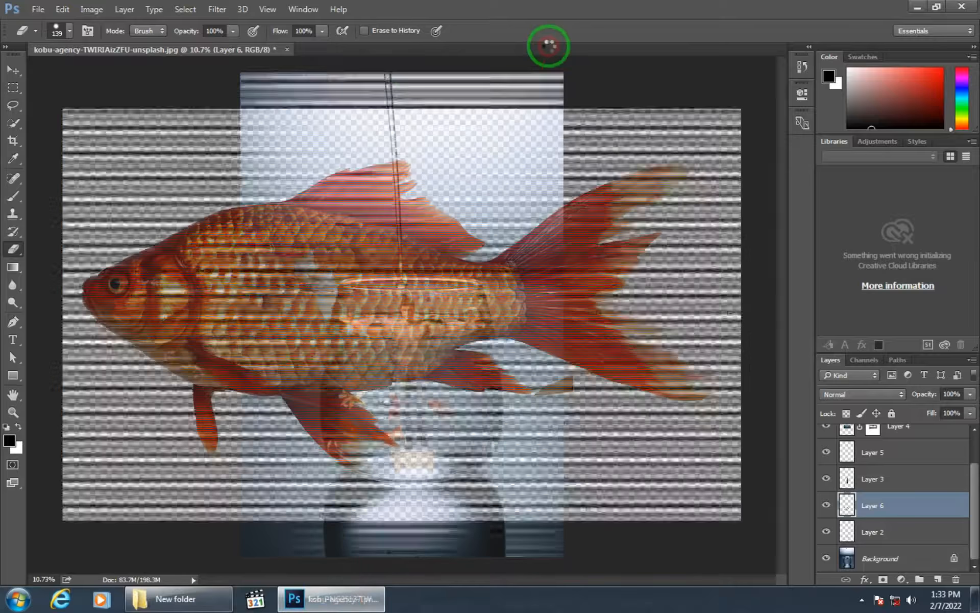
# Step: Bring the goldfish into the glass image, shrink it, and place it beside the man's waist, beneath Layer 3
pyautogui.click(26, 69)
pyautogui.moveTo(197, 219); pyautogui.dragTo(441, 351)
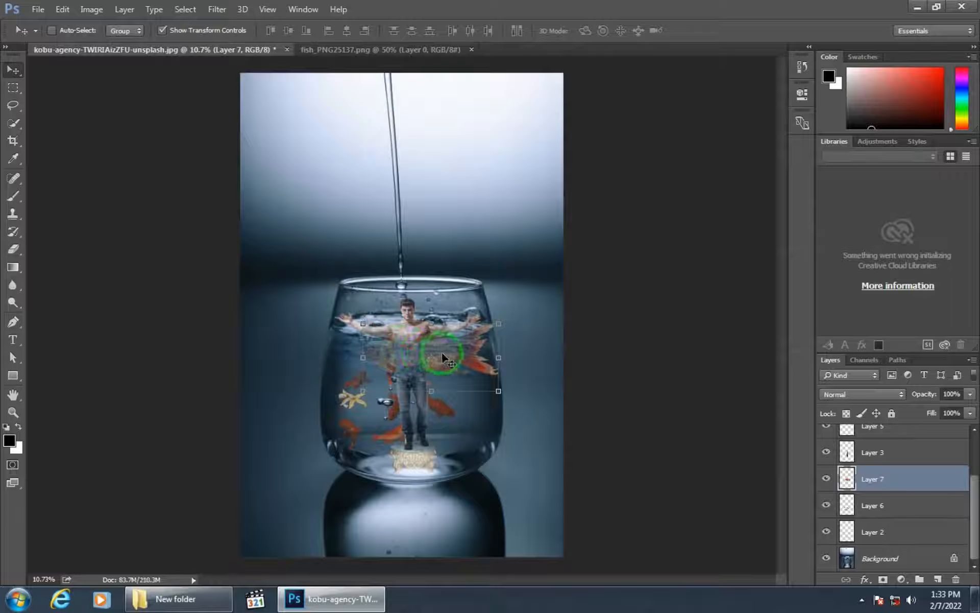
pyautogui.moveTo(365, 322); pyautogui.dragTo(439, 362)
pyautogui.click(621, 35)
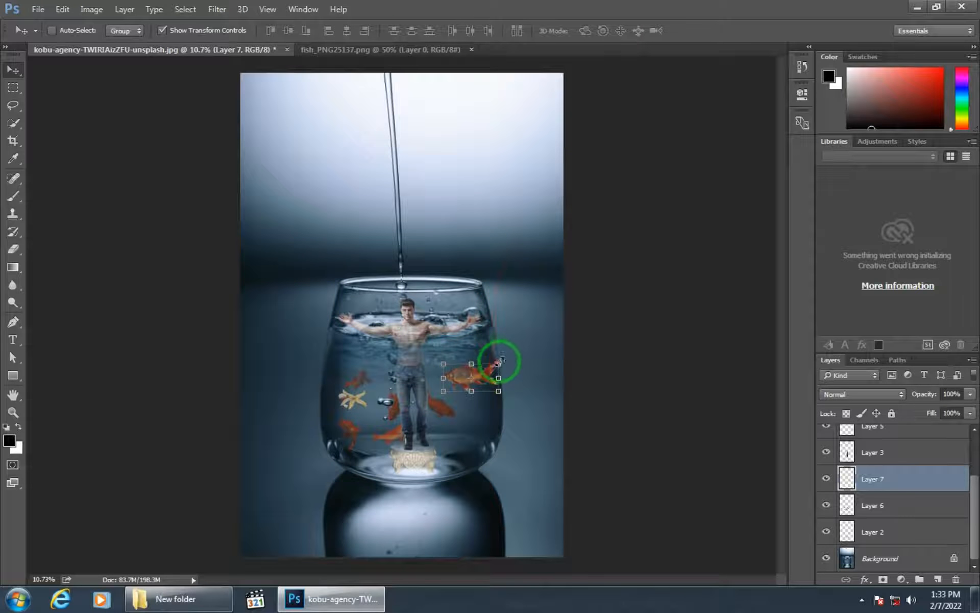
pyautogui.moveTo(509, 361); pyautogui.dragTo(449, 357)
pyautogui.click(619, 30)
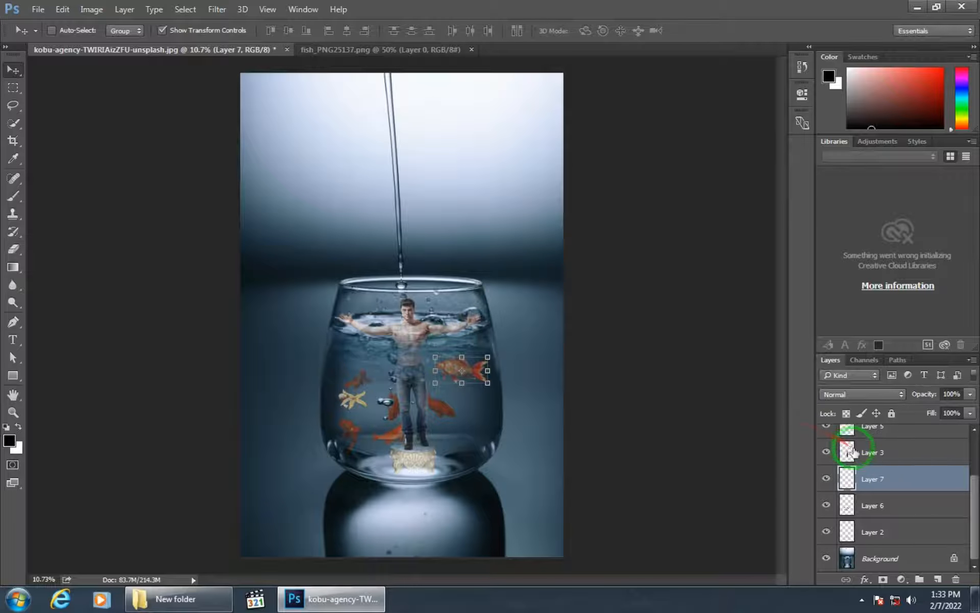
# Step: Merge all layers from Layer 1 down to the Background into a single layer
pyautogui.scroll(3, 910, 526)
pyautogui.click(889, 436)
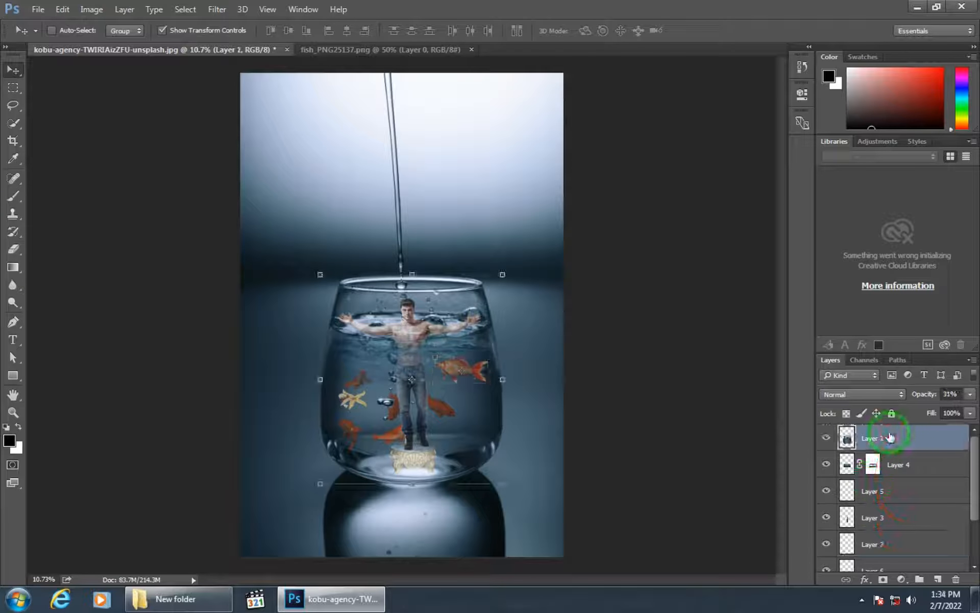
pyautogui.scroll(-3, 887, 486)
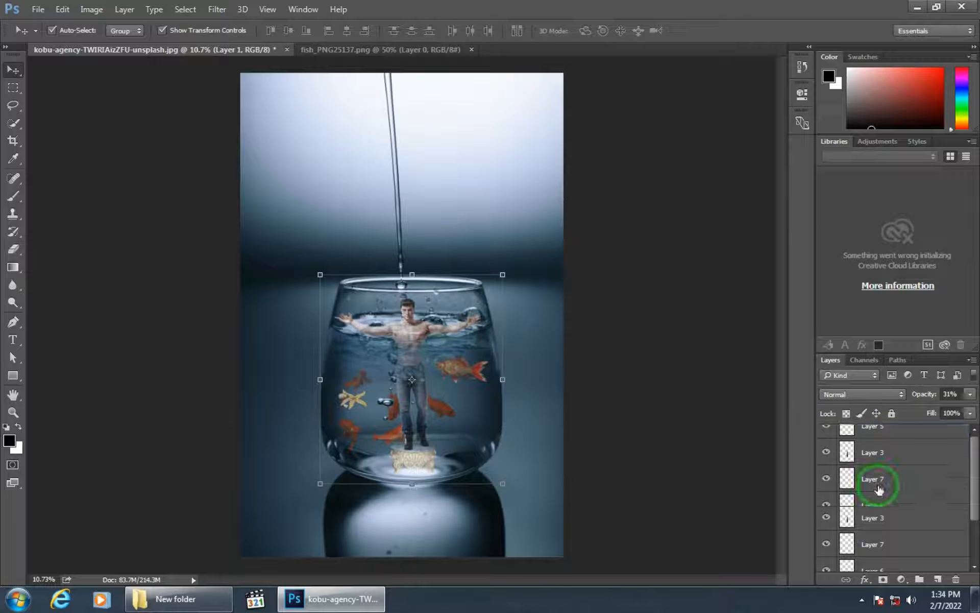
pyautogui.click(892, 558)
pyautogui.rightClick(892, 558)
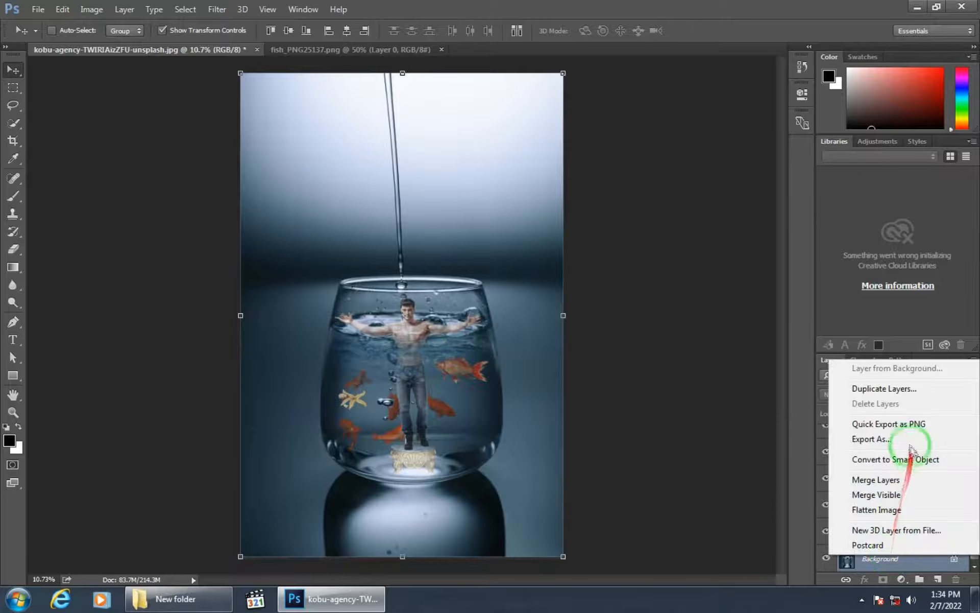
pyautogui.click(886, 480)
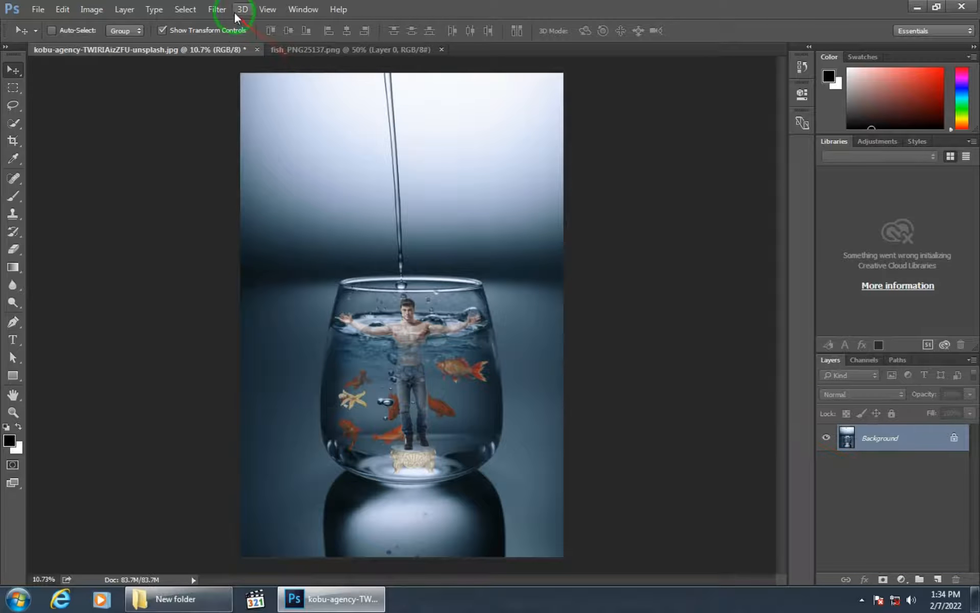
# Step: Apply the Camera Raw Filter with Tint at -25 and slightly lowered Temperature and Shadows
pyautogui.click(217, 10)
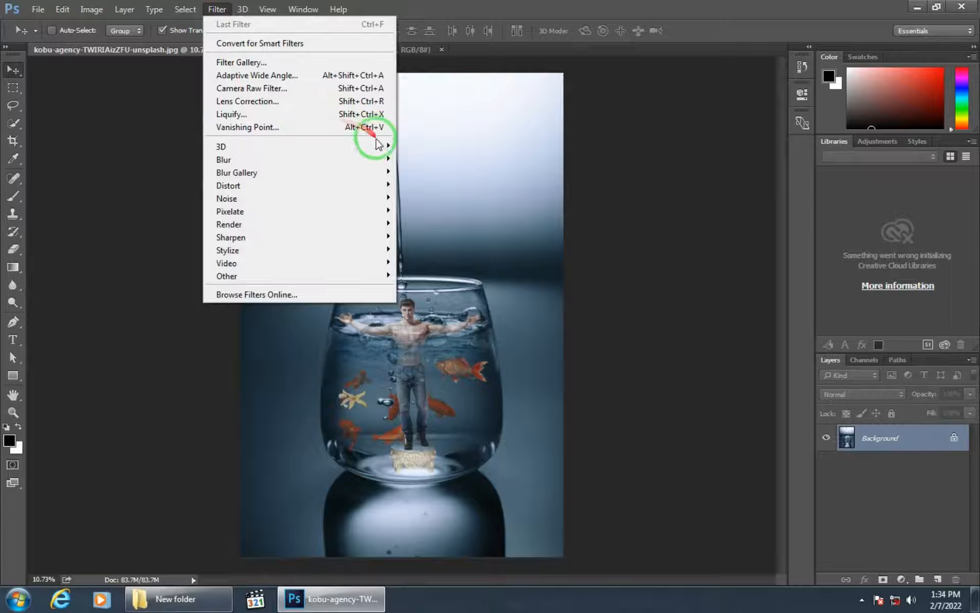
pyautogui.moveTo(381, 148)
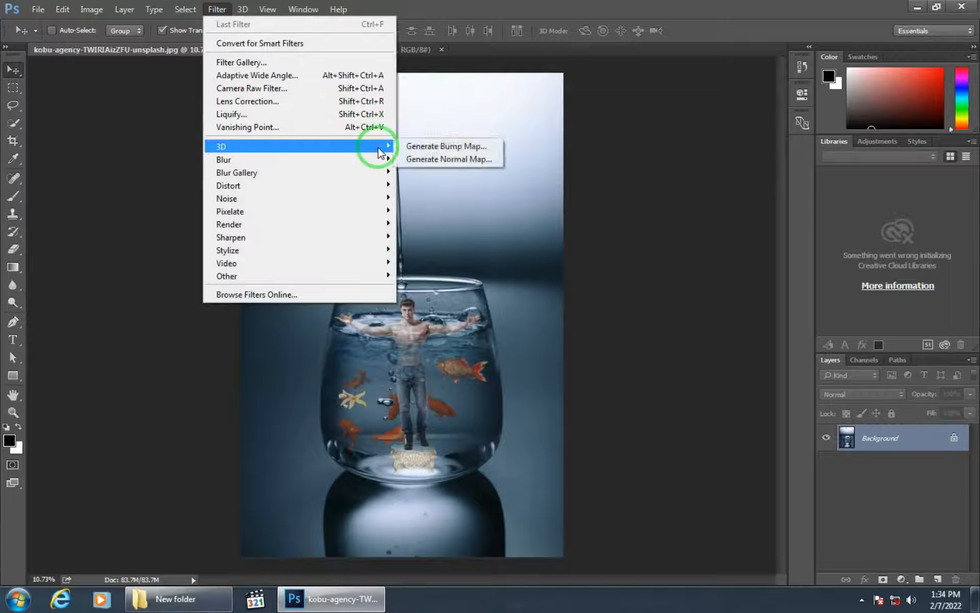
pyautogui.click(316, 88)
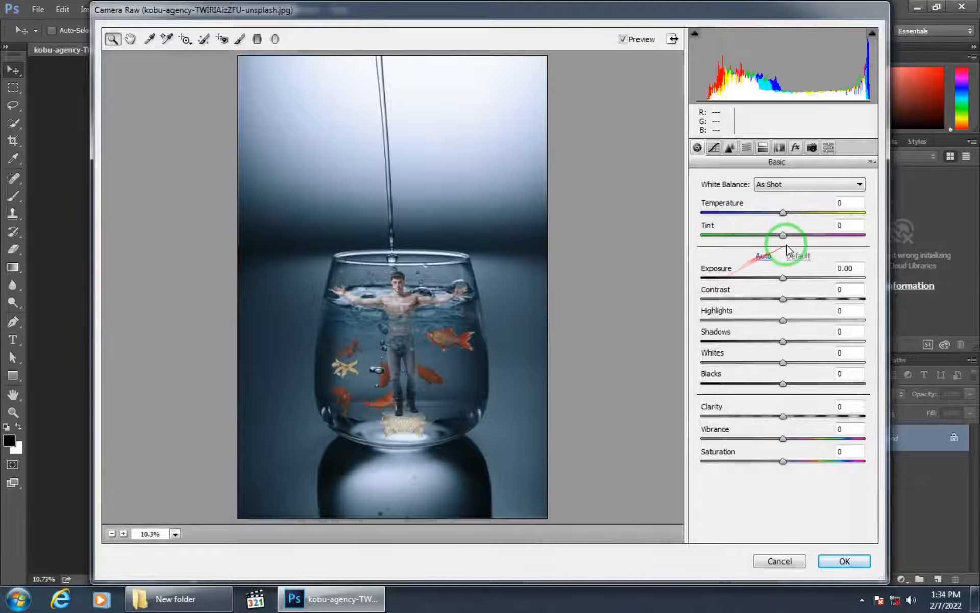
pyautogui.moveTo(784, 238); pyautogui.dragTo(766, 246)
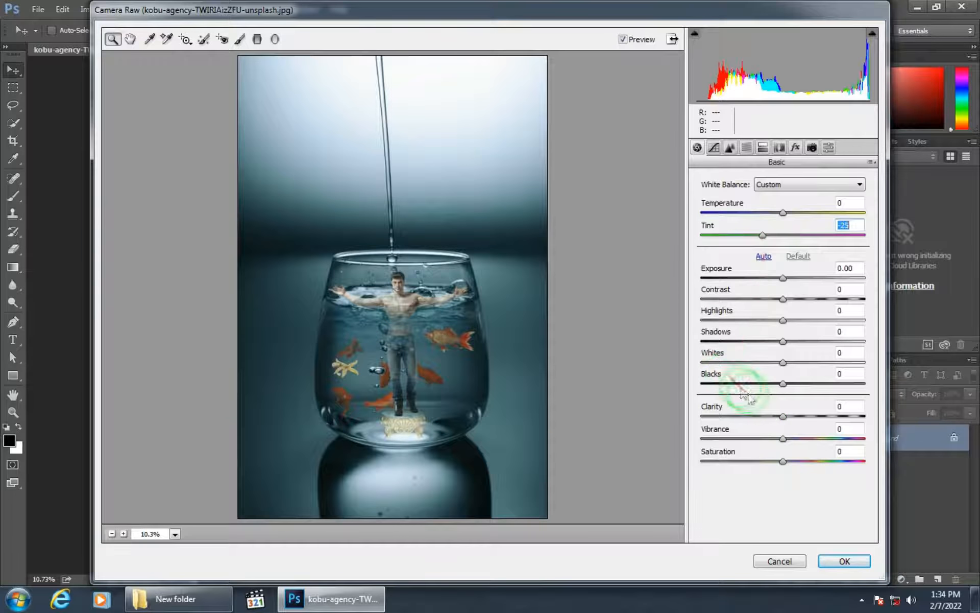
pyautogui.click(785, 214)
pyautogui.moveTo(786, 215)
pyautogui.mouseDown()
pyautogui.moveTo(783, 223)
pyautogui.moveTo(776, 214)
pyautogui.mouseUp()
pyautogui.moveTo(782, 342); pyautogui.dragTo(773, 352)
pyautogui.click(844, 561)
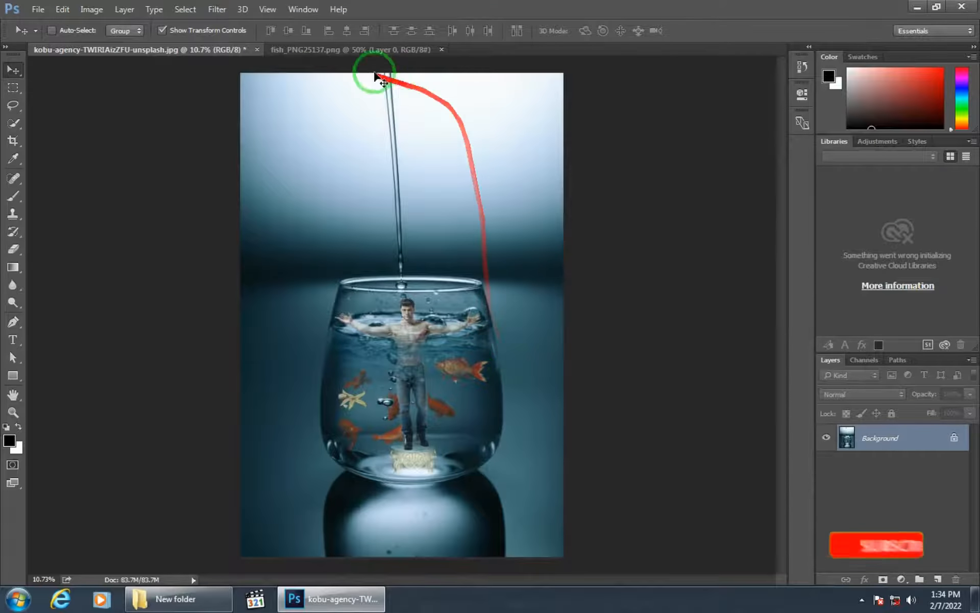
# Step: Replace the open fish document with fotomircea120300067.png, bring the man into the glass image, flip him upside down, and place him below the glass
pyautogui.click(194, 596)
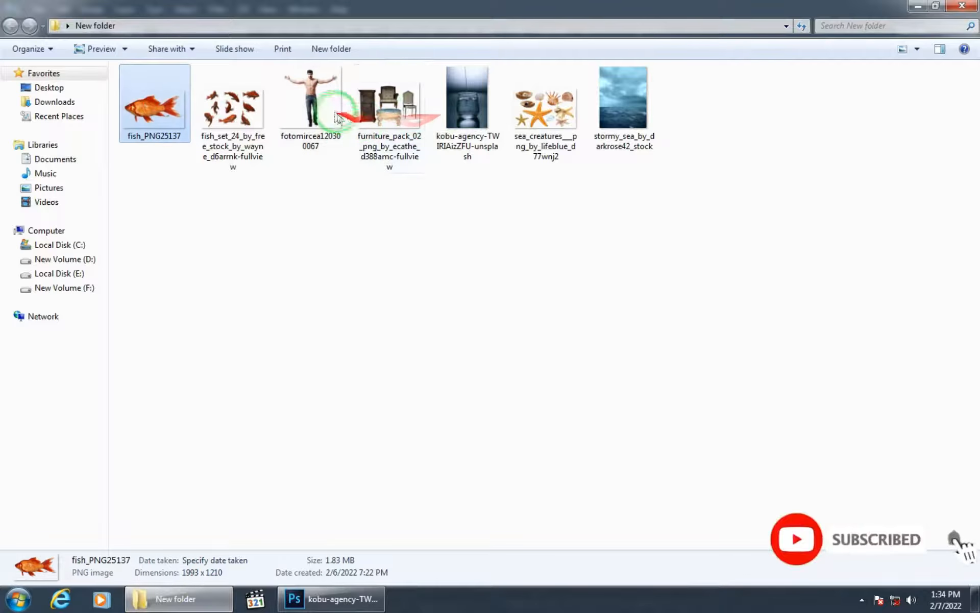
pyautogui.click(308, 96)
pyautogui.moveTo(308, 96); pyautogui.dragTo(492, 46)
pyautogui.click(442, 48)
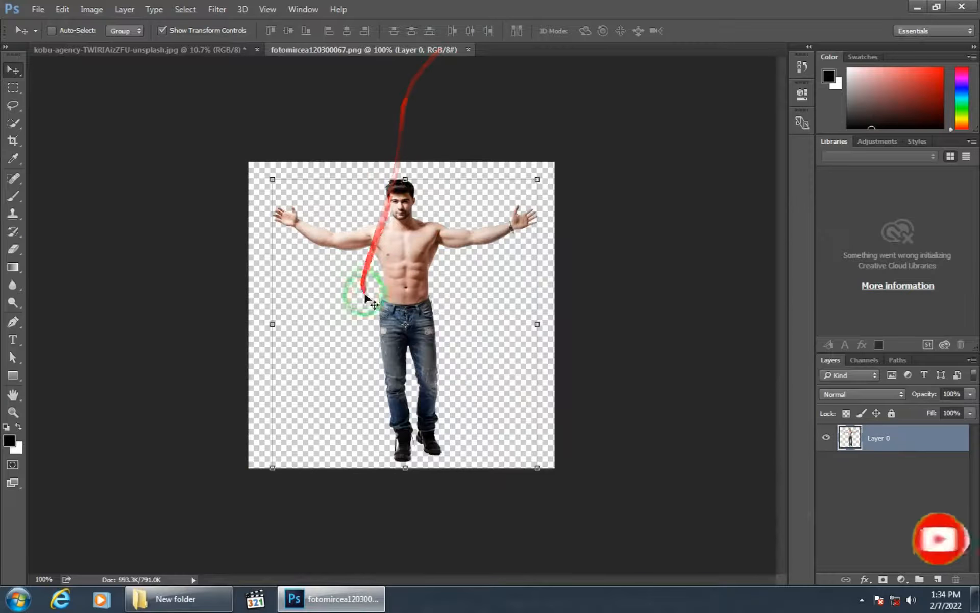
pyautogui.moveTo(398, 260); pyautogui.dragTo(492, 547)
pyautogui.click(619, 30)
pyautogui.moveTo(452, 395); pyautogui.dragTo(408, 551)
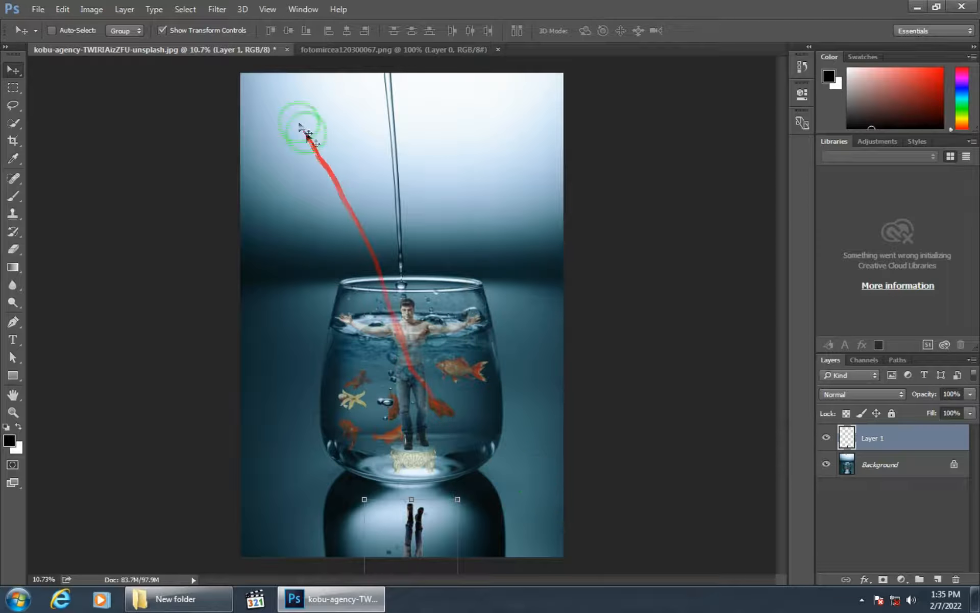
# Step: Open the furniture_pack_02 PNG, select the ornate table with Quick Selection, and paste a copy of it into the glass image
pyautogui.click(202, 602)
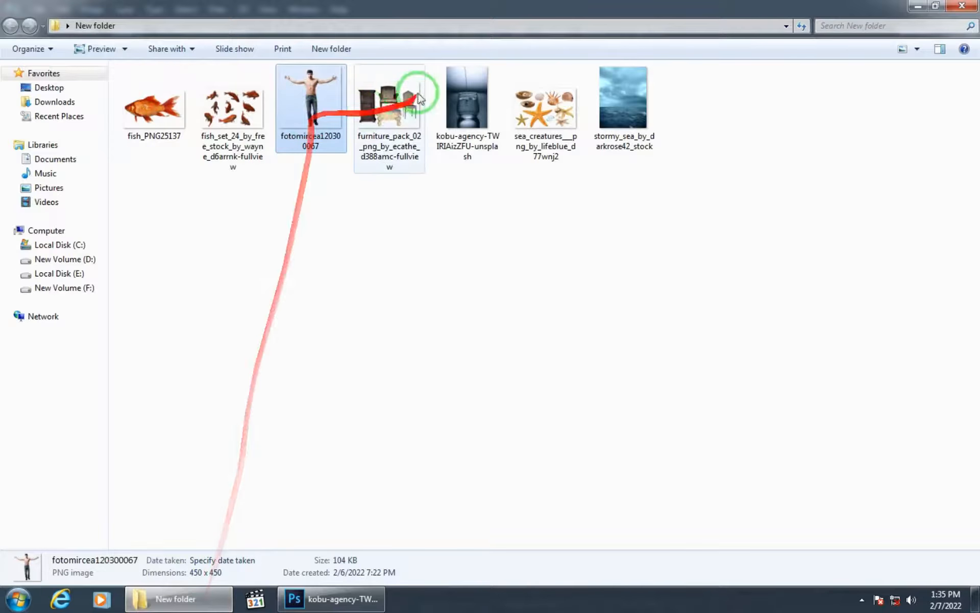
pyautogui.moveTo(415, 87); pyautogui.dragTo(625, 49)
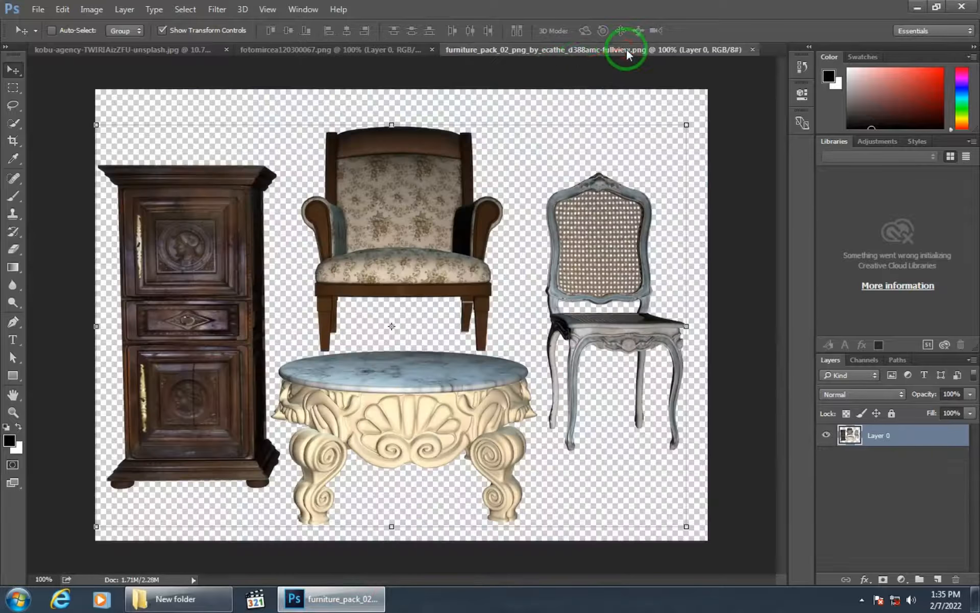
pyautogui.click(14, 88)
pyautogui.click(13, 123)
pyautogui.moveTo(339, 339)
pyautogui.mouseDown()
pyautogui.moveTo(331, 365)
pyautogui.moveTo(478, 408)
pyautogui.moveTo(499, 468)
pyautogui.moveTo(382, 434)
pyautogui.moveTo(327, 448)
pyautogui.moveTo(315, 491)
pyautogui.moveTo(334, 418)
pyautogui.mouseUp()
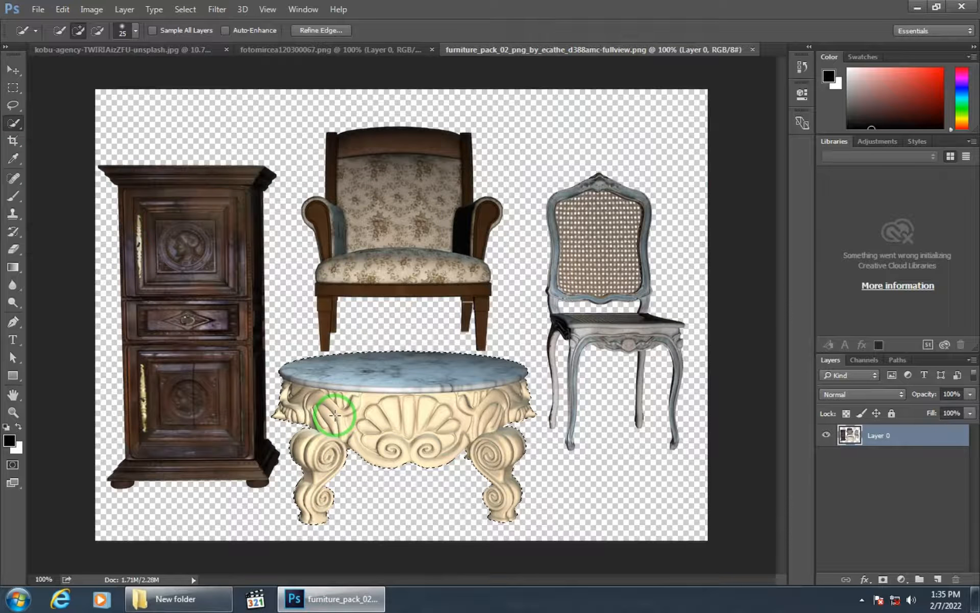
pyautogui.click(158, 46)
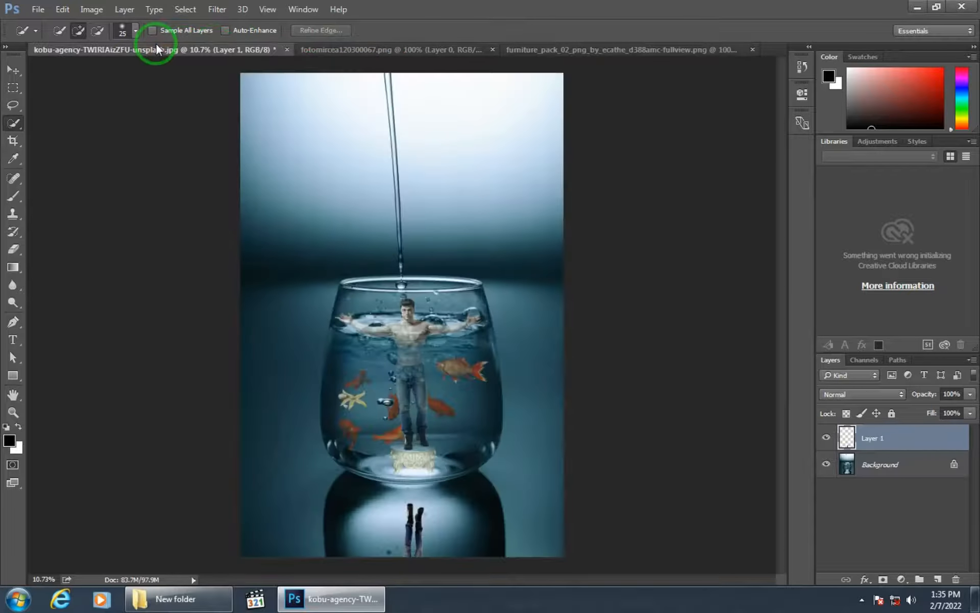
pyautogui.hotkey('ctrl', 'v')
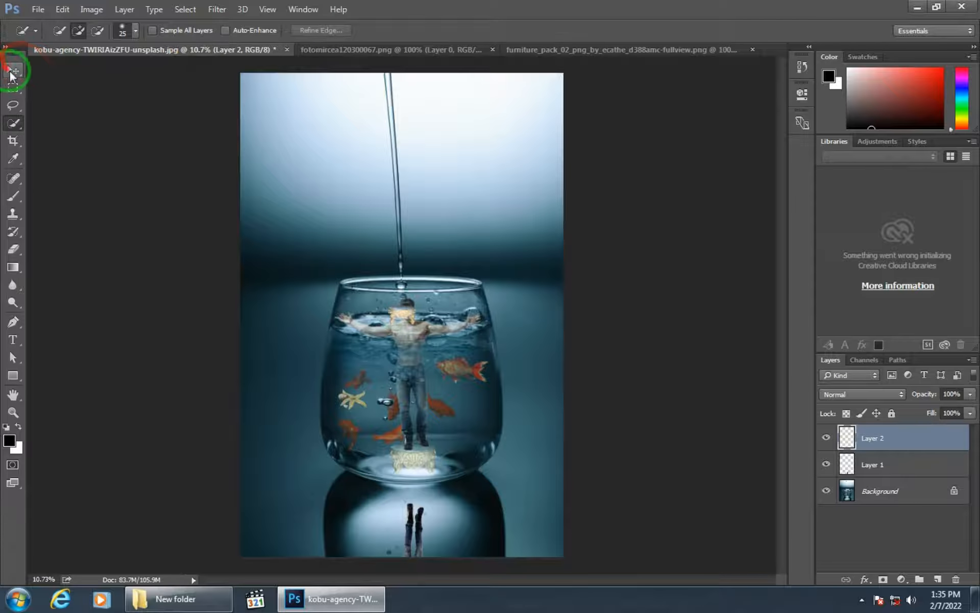
# Step: Flip the pasted table vertically, scale it to about 181% by 156%, move it just below the glass, and order Layer 2 beneath Layer 1
pyautogui.click(13, 70)
pyautogui.moveTo(418, 306)
pyautogui.mouseDown()
pyautogui.moveTo(427, 278)
pyautogui.moveTo(437, 352)
pyautogui.mouseUp()
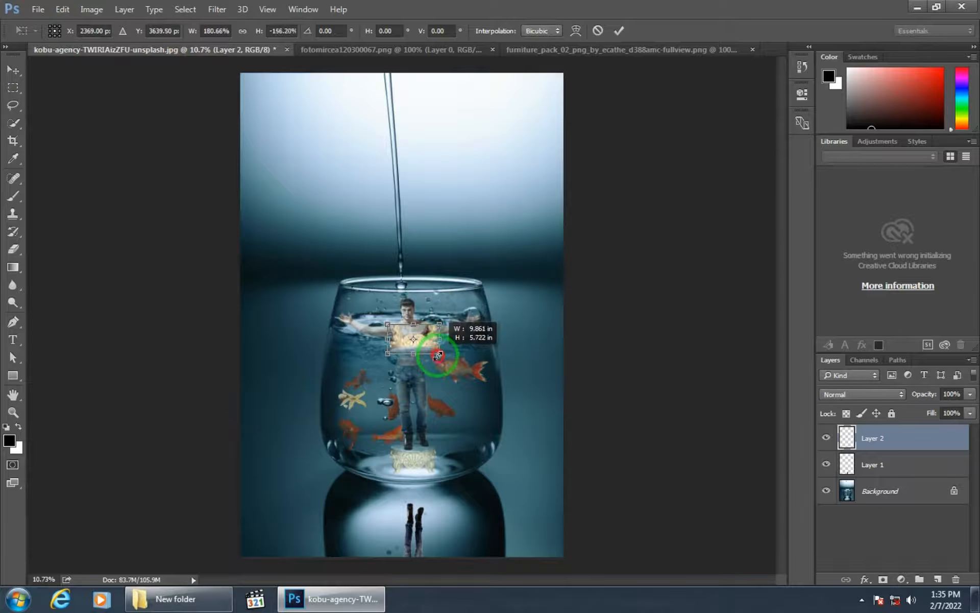
pyautogui.click(619, 31)
pyautogui.moveTo(426, 352); pyautogui.dragTo(429, 498)
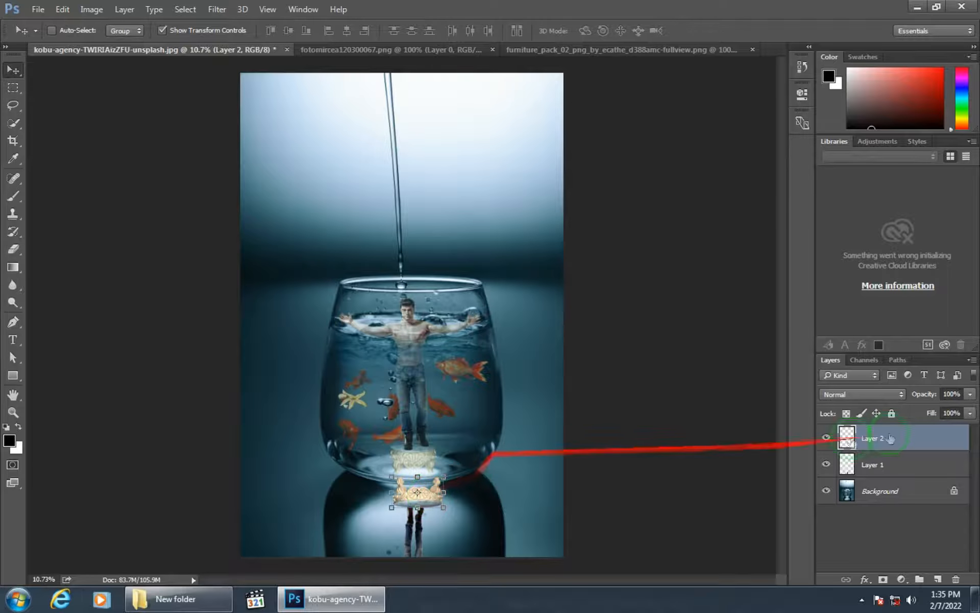
pyautogui.moveTo(892, 437); pyautogui.dragTo(893, 470)
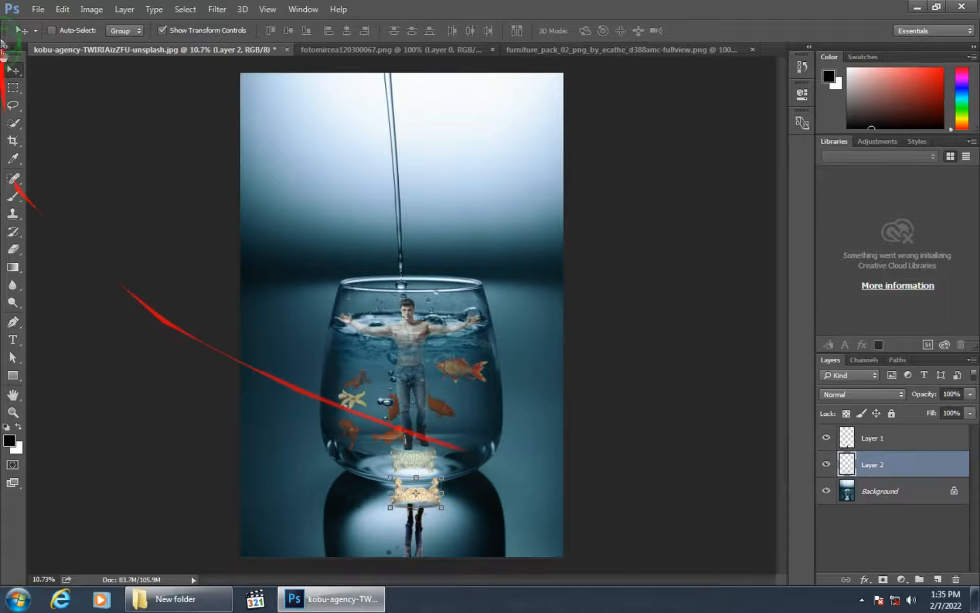
# Step: Touch up the edges of the upside-down table on Layer 2 with a 139 px eraser
pyautogui.click(14, 249)
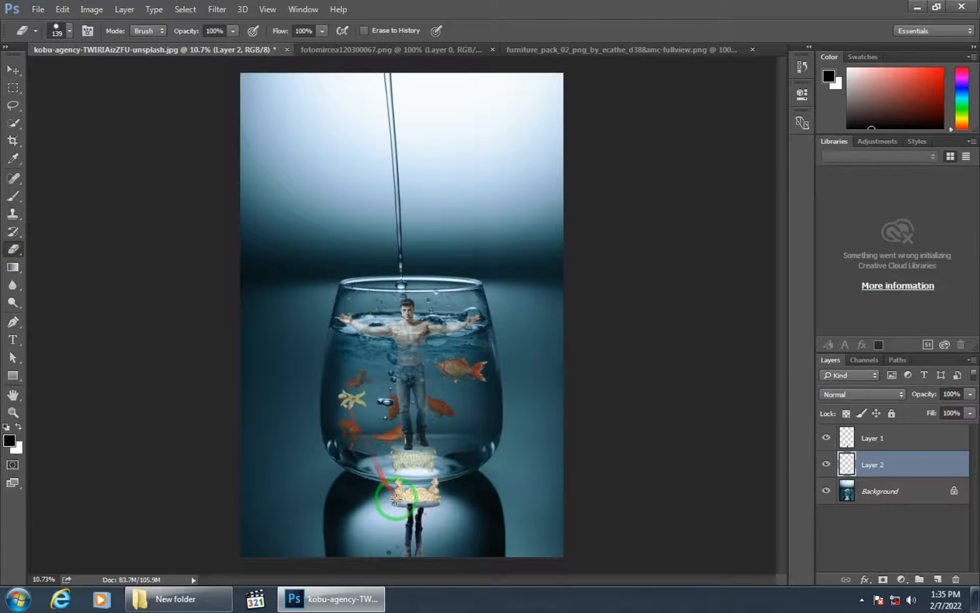
pyautogui.rightClick(402, 486)
pyautogui.click(434, 501)
pyautogui.click(383, 491)
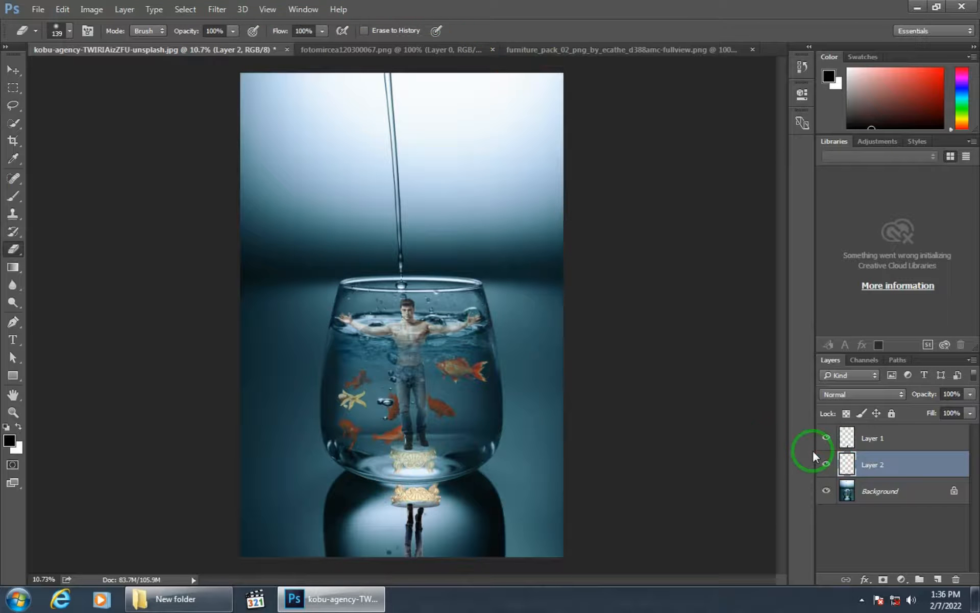
# Step: Merge the upside-down man on Layer 1 and the table on Layer 2 into one layer
pyautogui.click(12, 74)
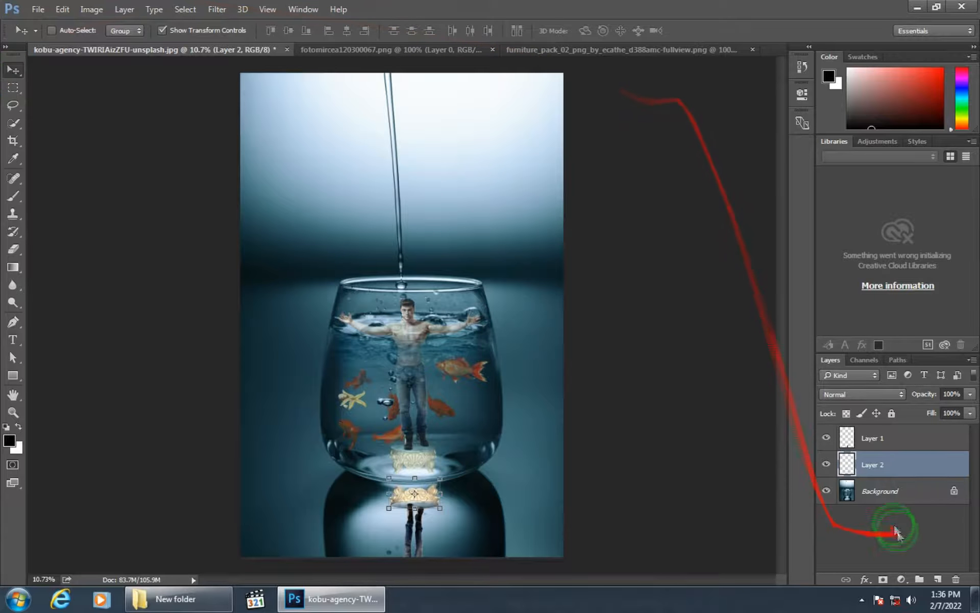
pyautogui.click(886, 491)
pyautogui.click(868, 439)
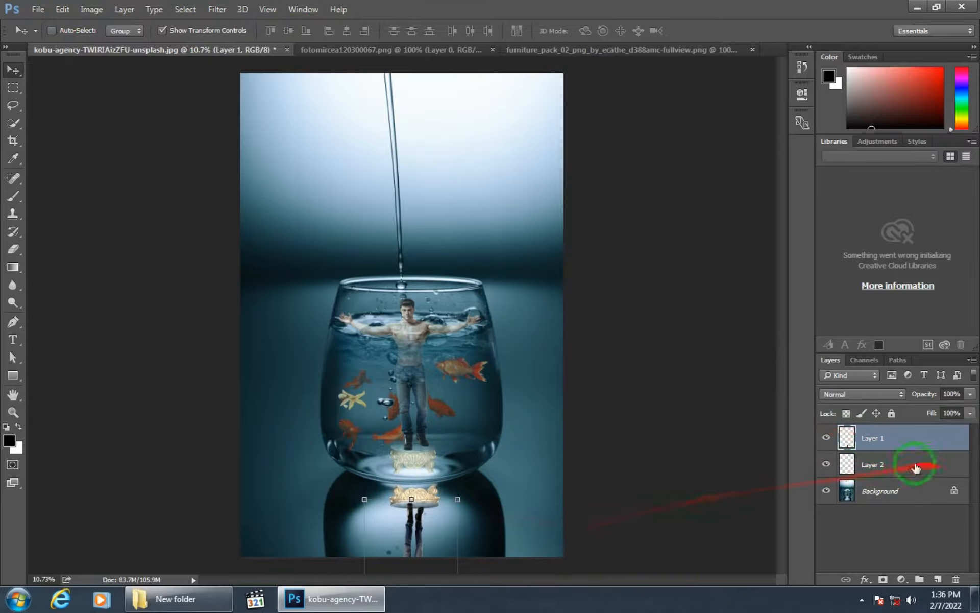
pyautogui.keyDown('ctrl'); pyautogui.click(898, 465); pyautogui.keyUp('ctrl')
pyautogui.rightClick(898, 464)
pyautogui.click(692, 453)
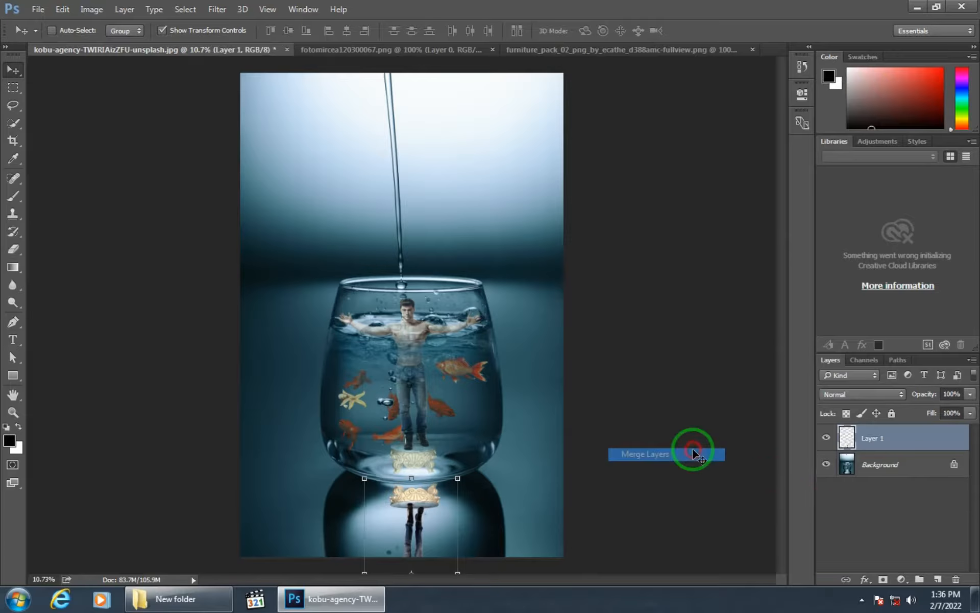
# Step: Add a black Color Overlay in Normal mode at 100% opacity to the merged reflection layer
pyautogui.click(864, 580)
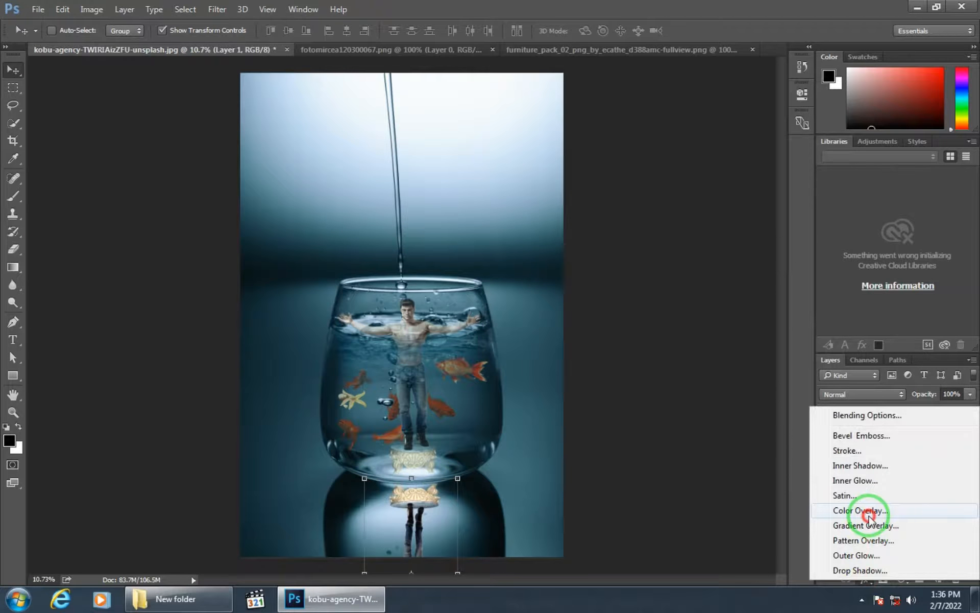
pyautogui.click(869, 511)
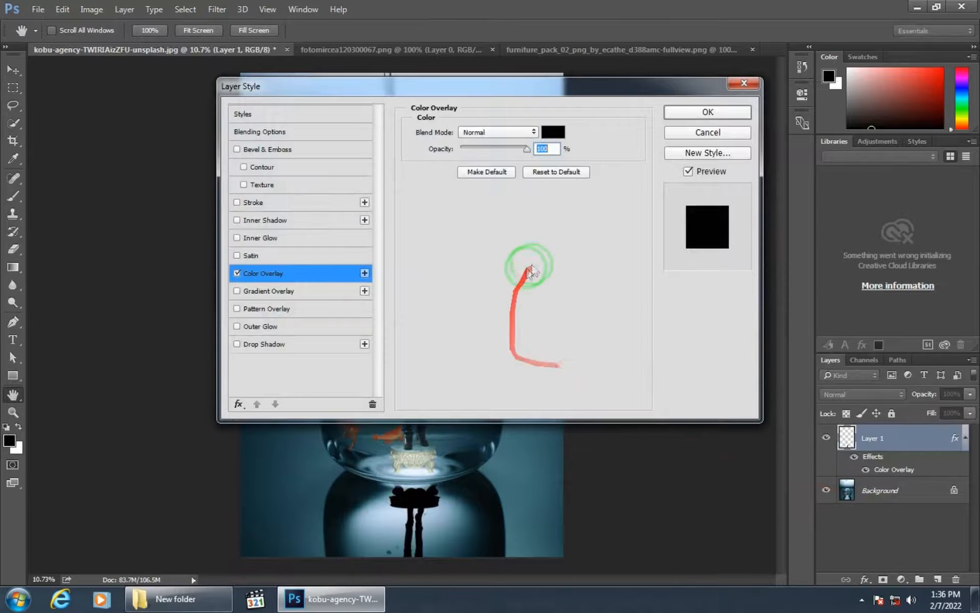
pyautogui.click(707, 111)
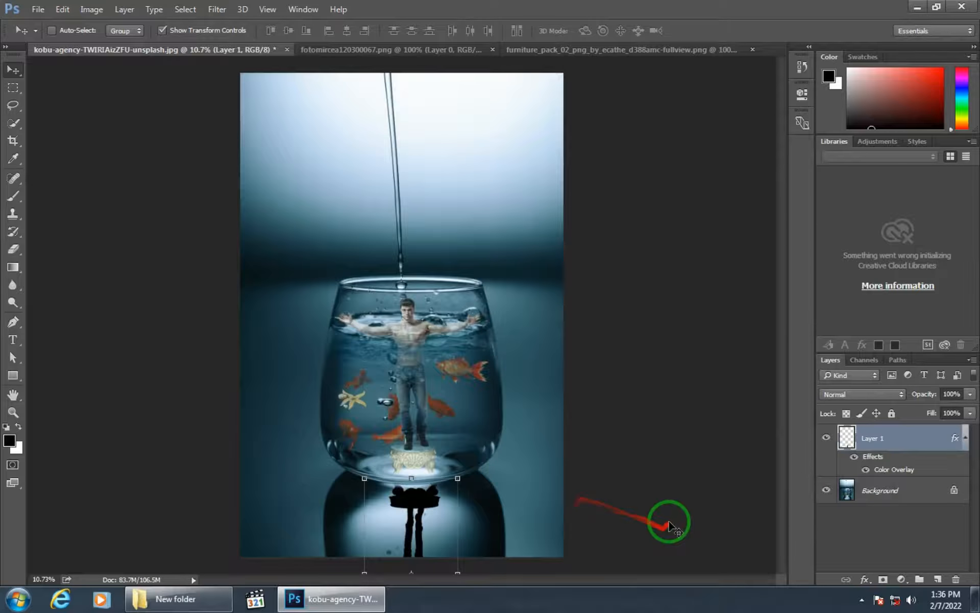
# Step: Apply a Gaussian Blur with a 45.6-pixel radius to the black reflection on Layer 1
pyautogui.click(154, 9)
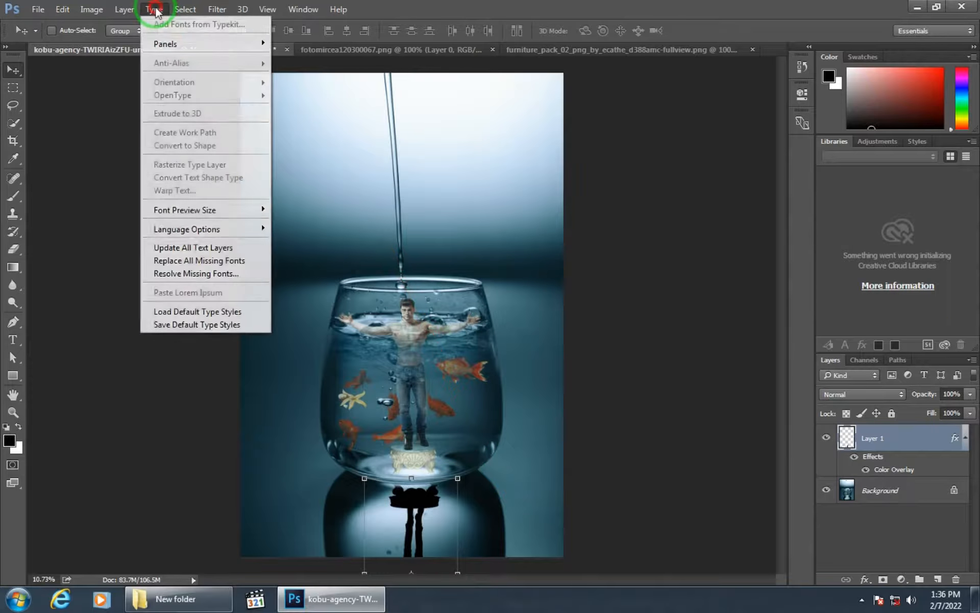
pyautogui.moveTo(291, 159)
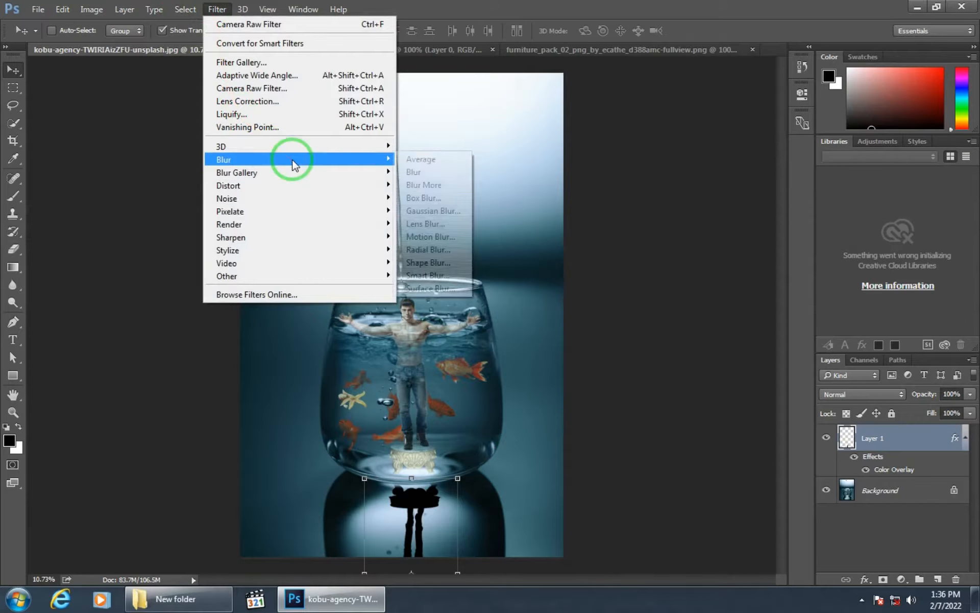
pyautogui.click(447, 211)
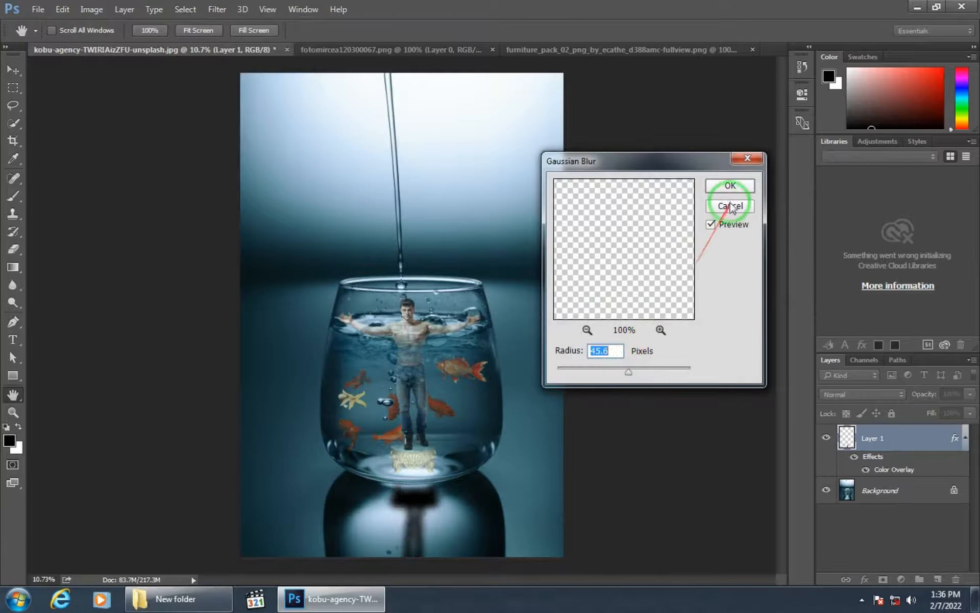
pyautogui.click(731, 185)
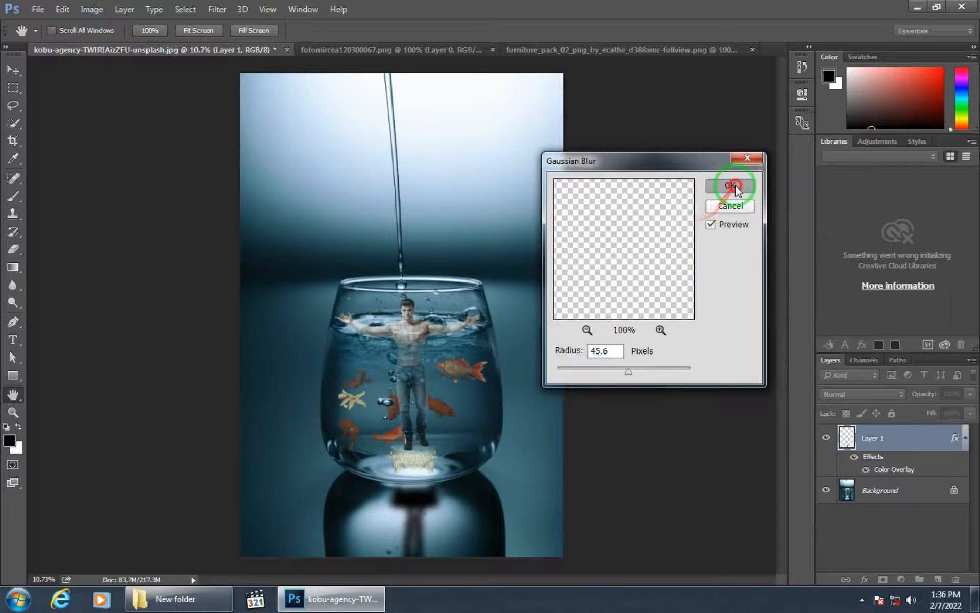
# Step: Lower the opacity of the blurred reflection on Layer 1 to 55% and apply the Camera Raw Filter with Tint at -13
pyautogui.press('v')
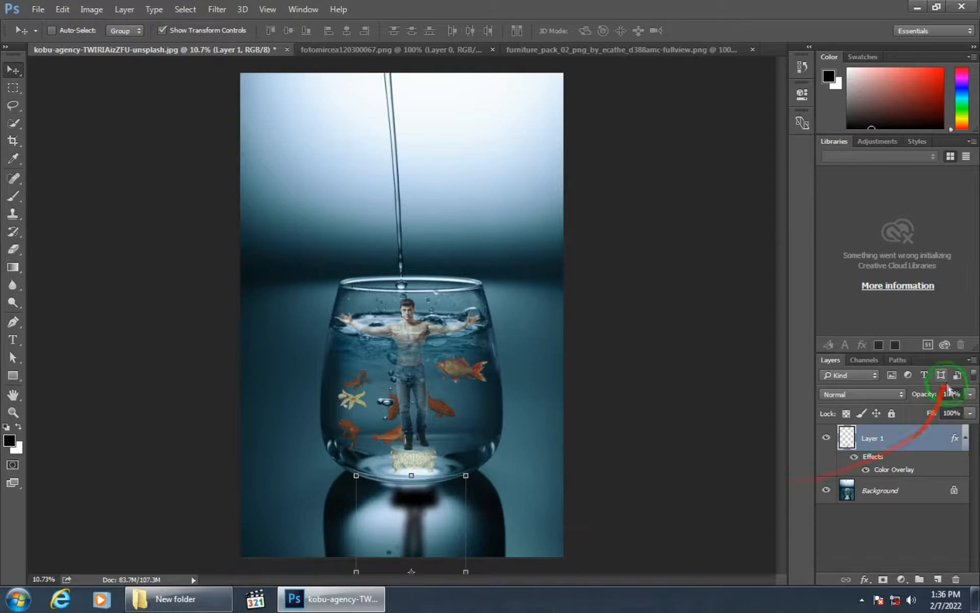
pyautogui.moveTo(965, 411); pyautogui.dragTo(945, 415)
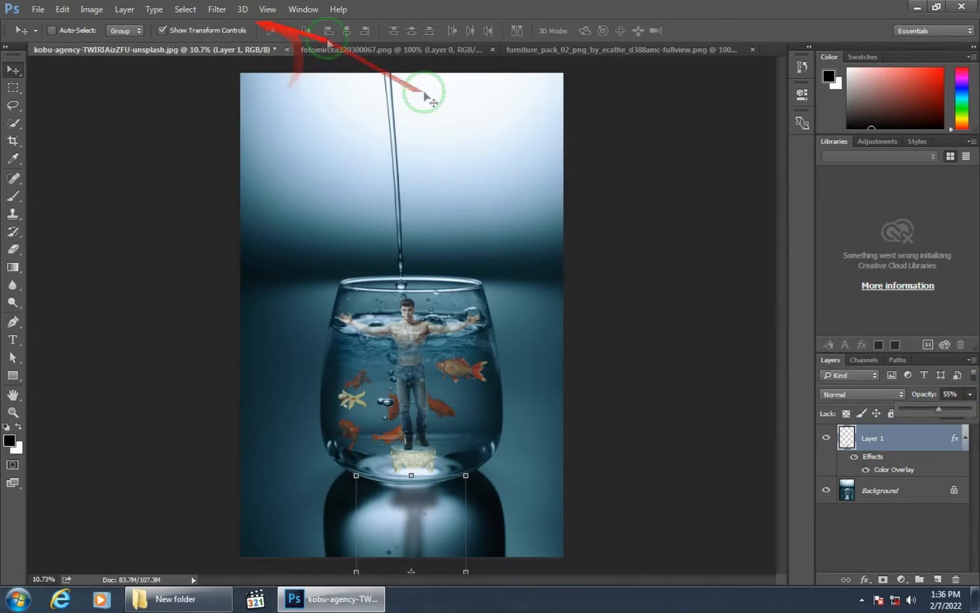
pyautogui.click(217, 9)
pyautogui.click(258, 90)
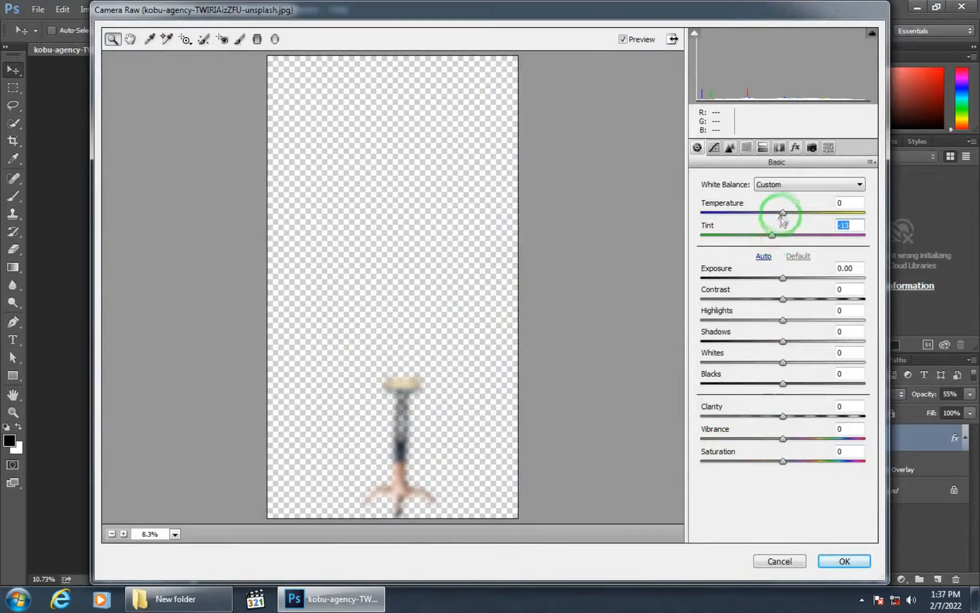
pyautogui.click(825, 560)
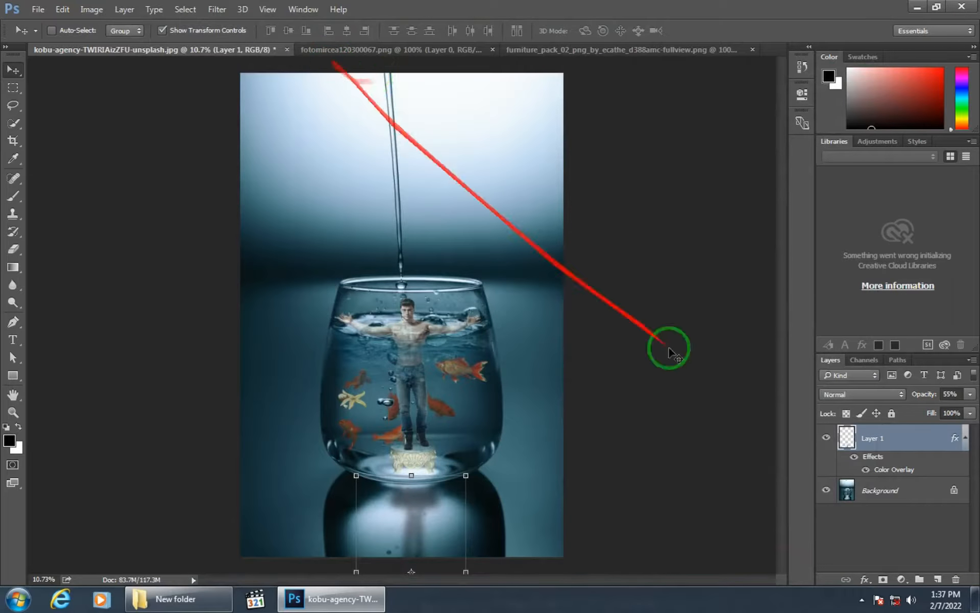
# Step: Merge the reflection on Layer 1 with the Background layer
pyautogui.keyDown('shift'); pyautogui.click(915, 501); pyautogui.keyUp('shift')
pyautogui.rightClick(913, 498)
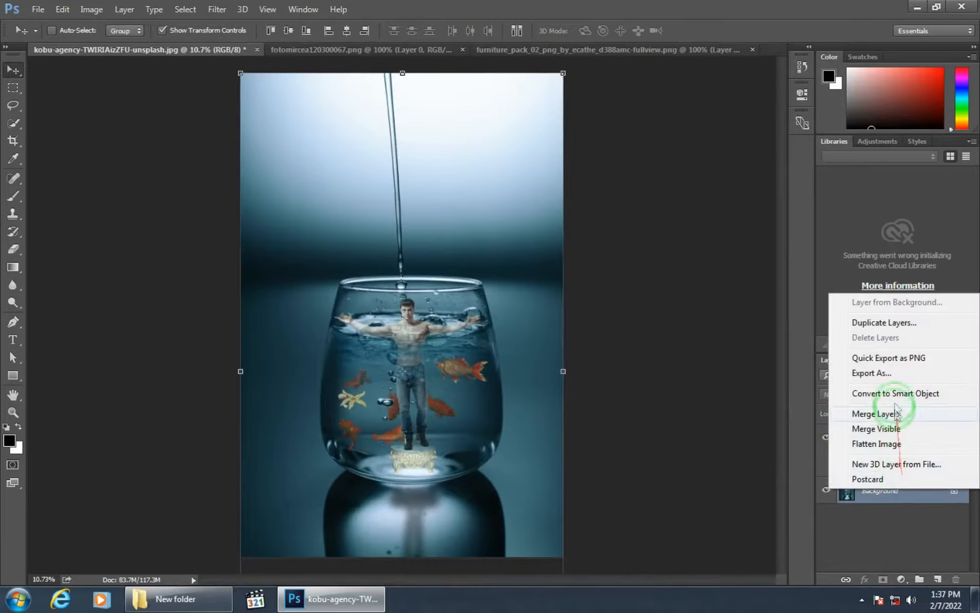
pyautogui.click(885, 412)
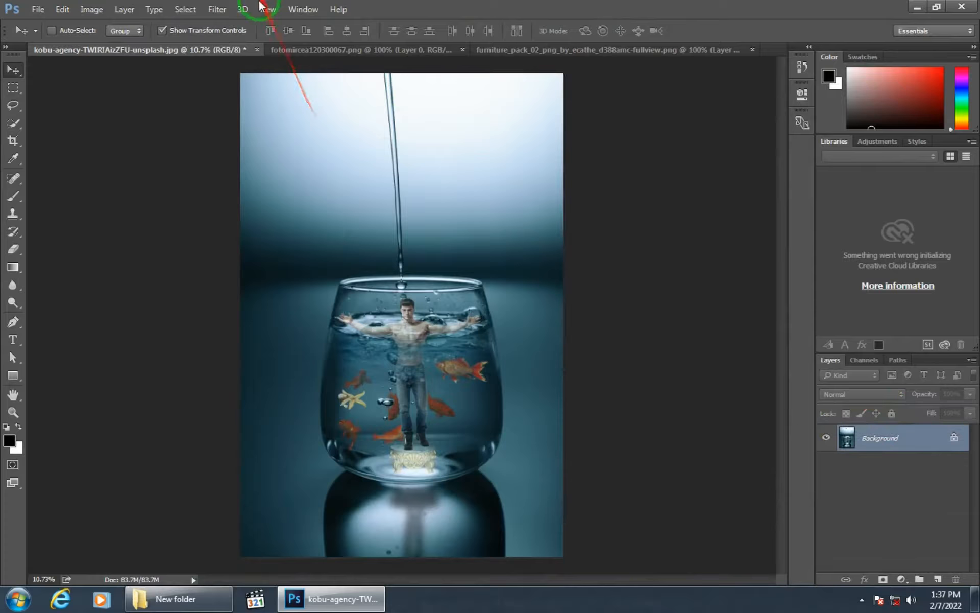
# Step: Color-grade the merged image with the Camera Raw Filter, setting Temperature to -12, Tint to -26 and Vibrance to -12
pyautogui.click(227, 9)
pyautogui.click(258, 87)
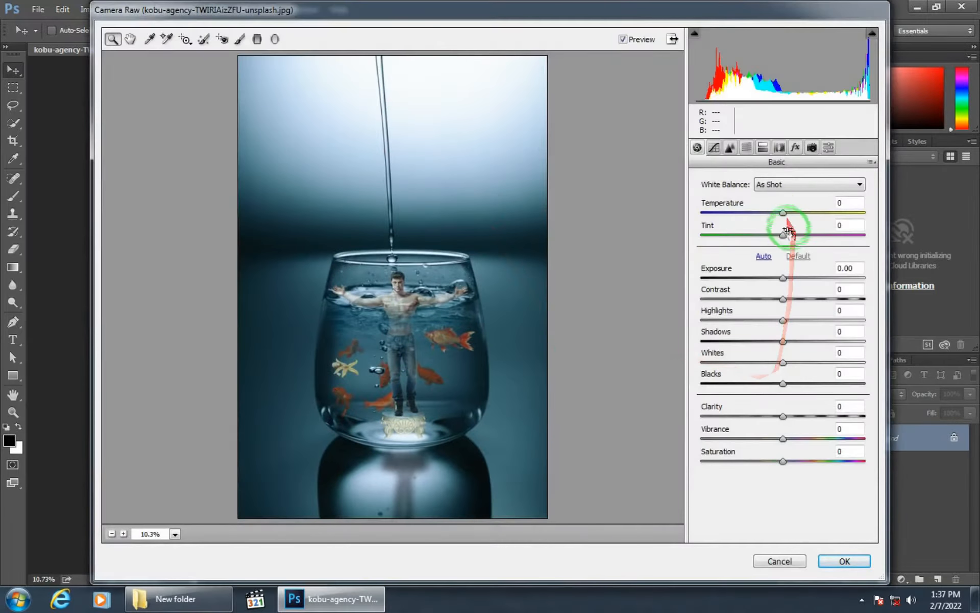
pyautogui.moveTo(785, 237); pyautogui.dragTo(769, 215)
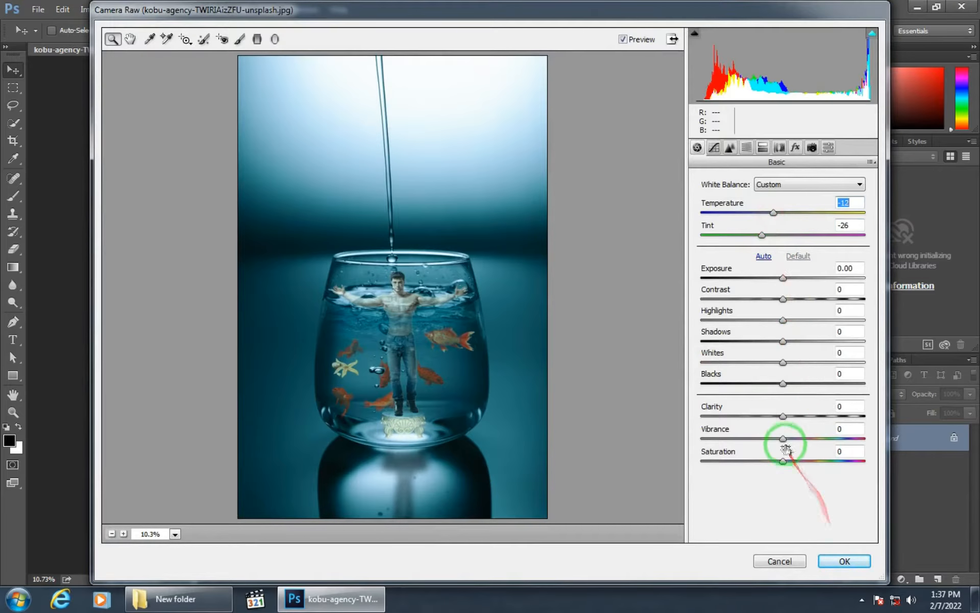
pyautogui.moveTo(795, 440); pyautogui.dragTo(777, 438)
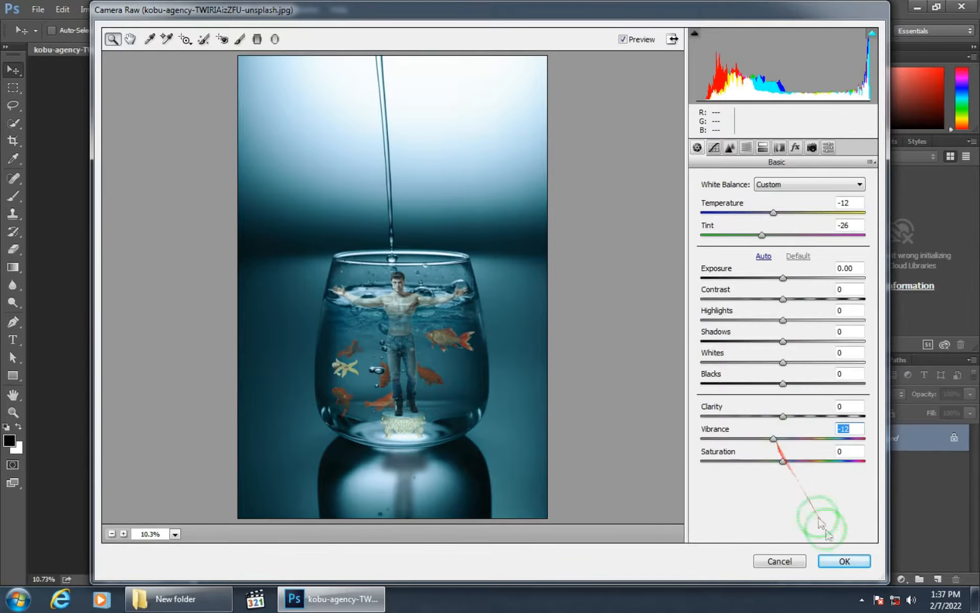
pyautogui.click(844, 560)
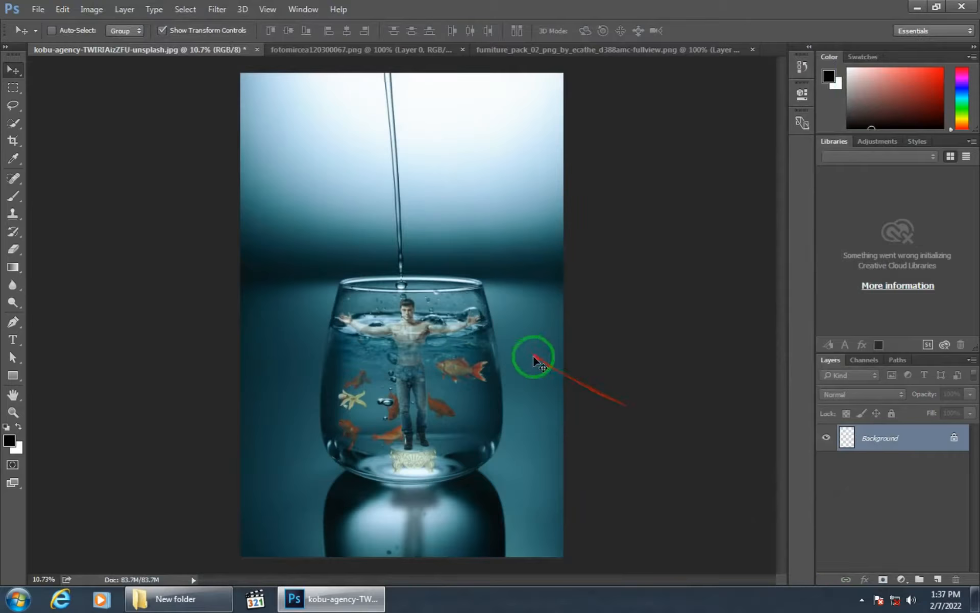
# Step: Save the image as a JPEG copy named kobu-agency-TDWIRIAizZFU-unsplash in New folder, with quality 12 (Maximum) and Progressive format
pyautogui.click(38, 9)
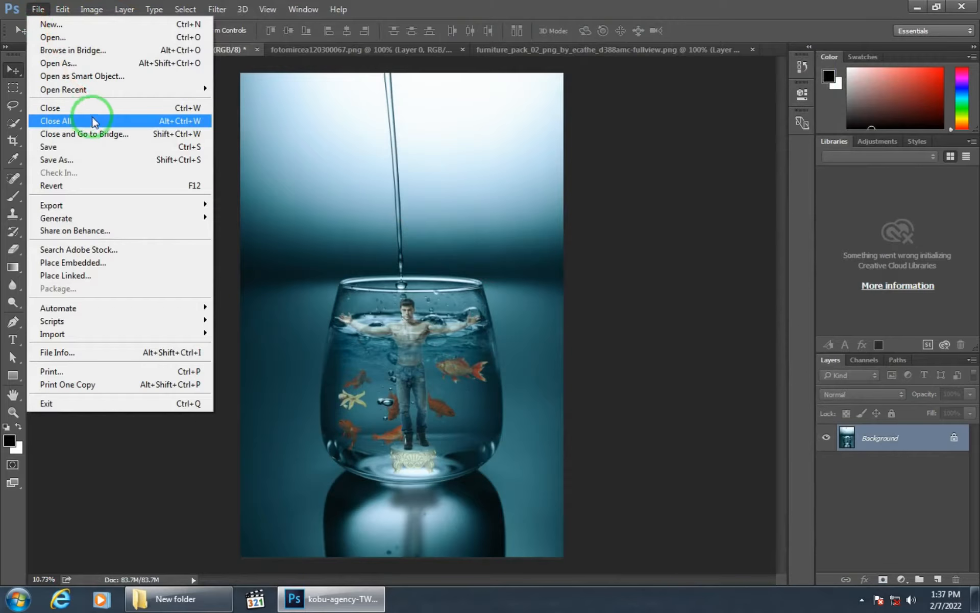
pyautogui.click(90, 160)
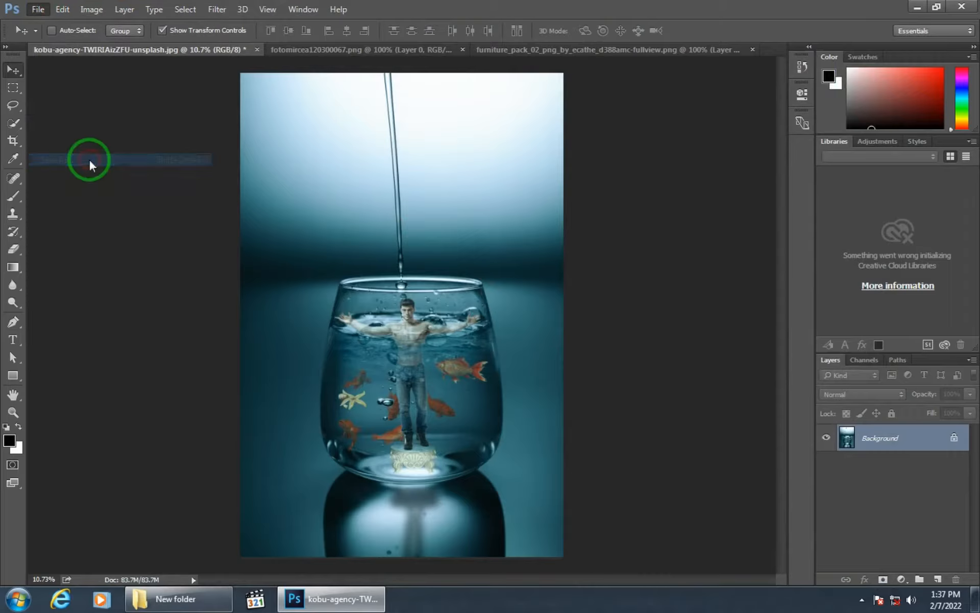
pyautogui.click(230, 255)
pyautogui.click(223, 274)
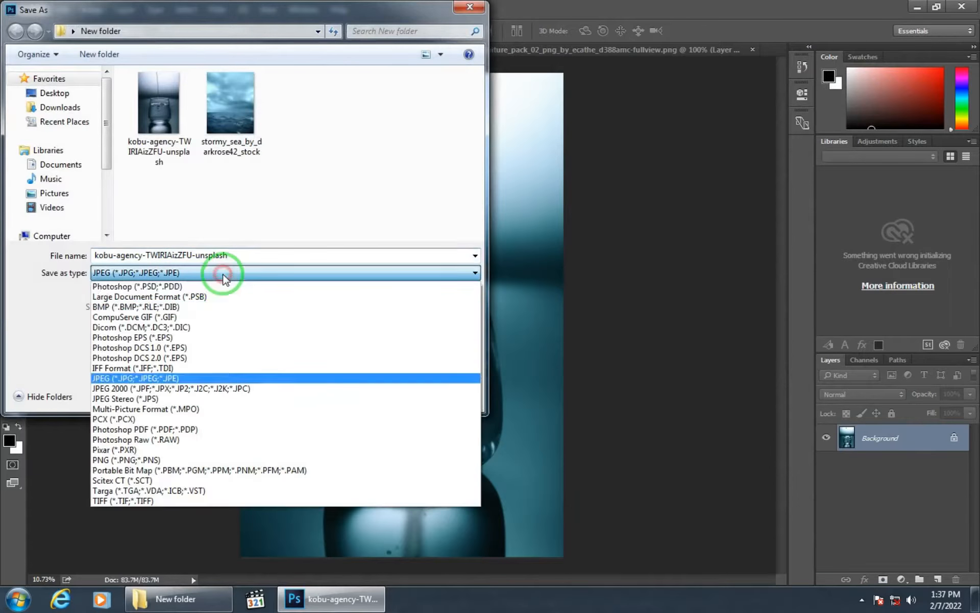
pyautogui.click(186, 377)
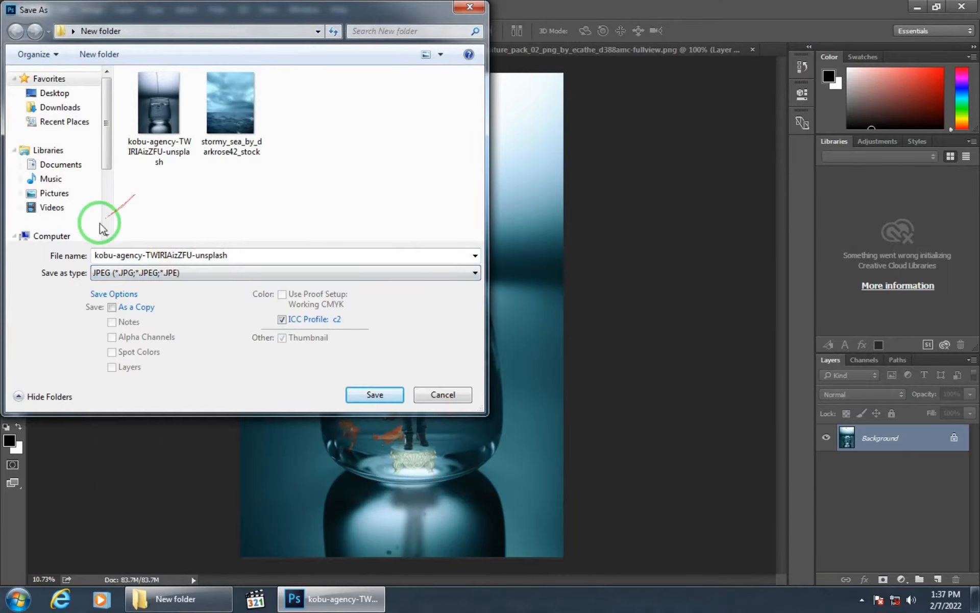
pyautogui.doubleClick(140, 255)
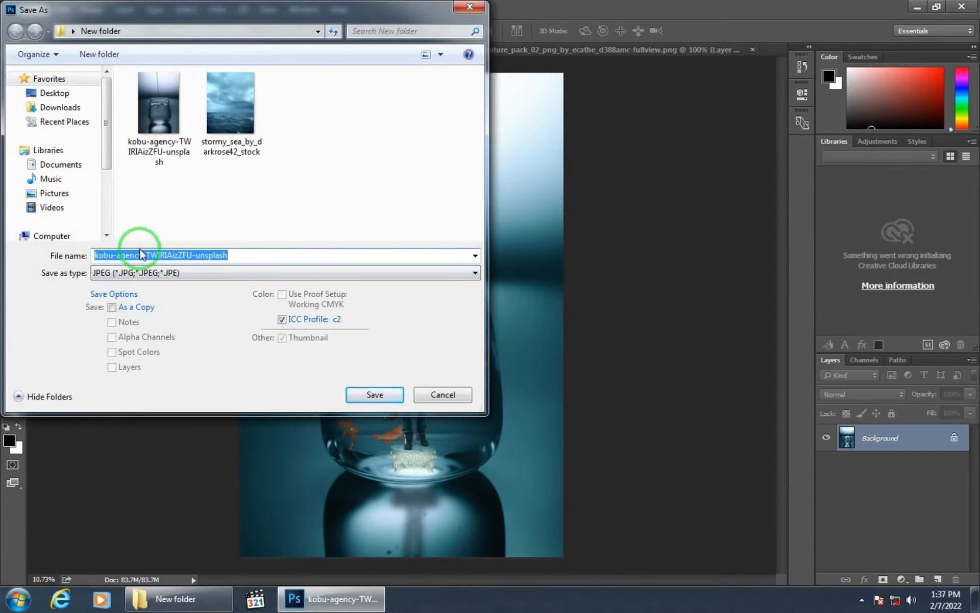
pyautogui.click(152, 258)
pyautogui.write('D')
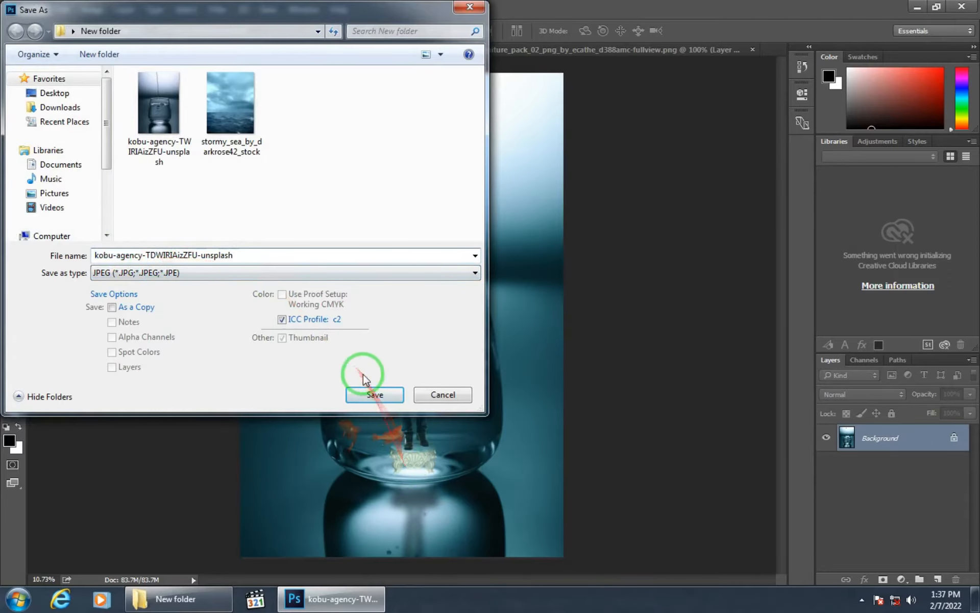
pyautogui.click(364, 398)
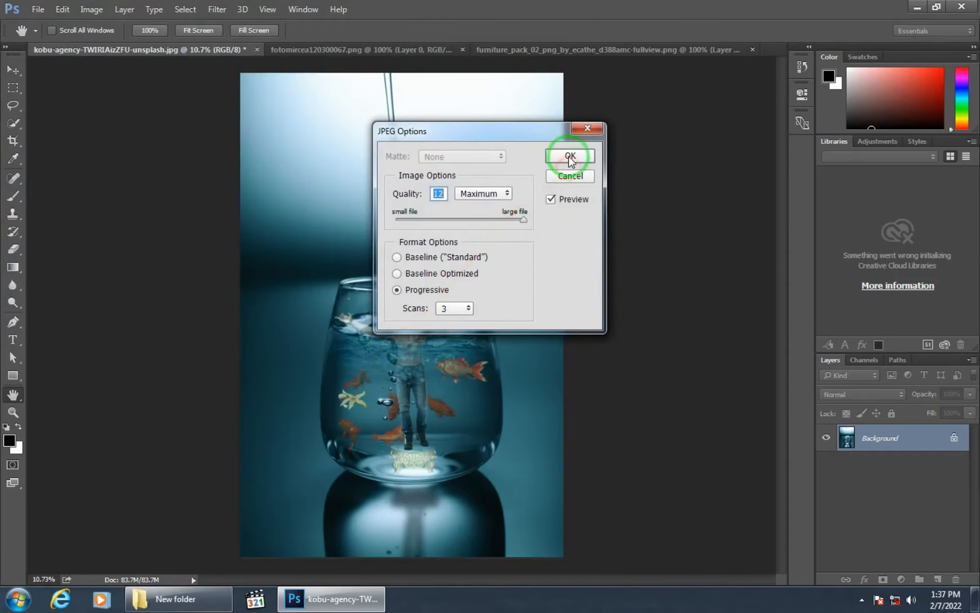
pyautogui.click(570, 156)
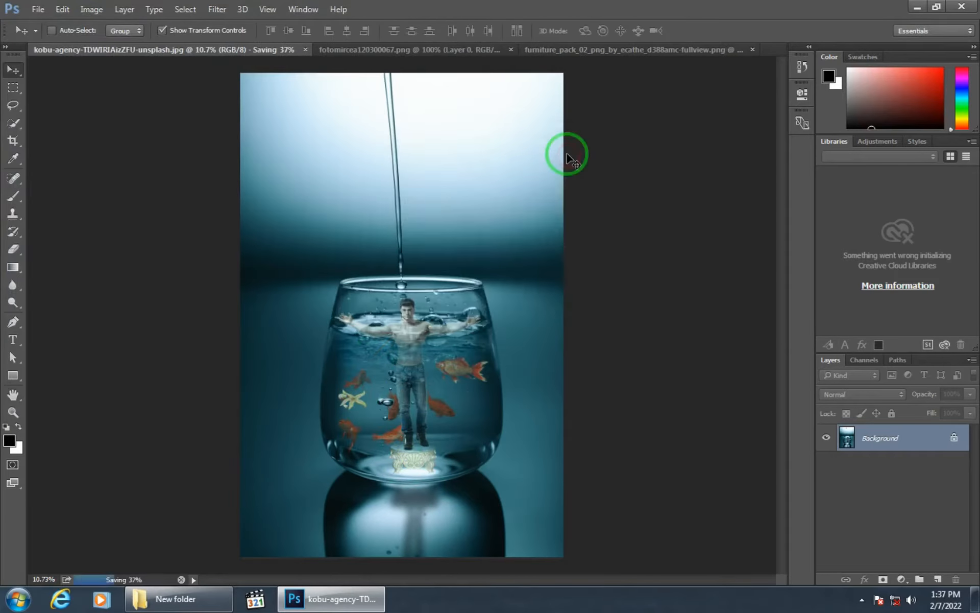